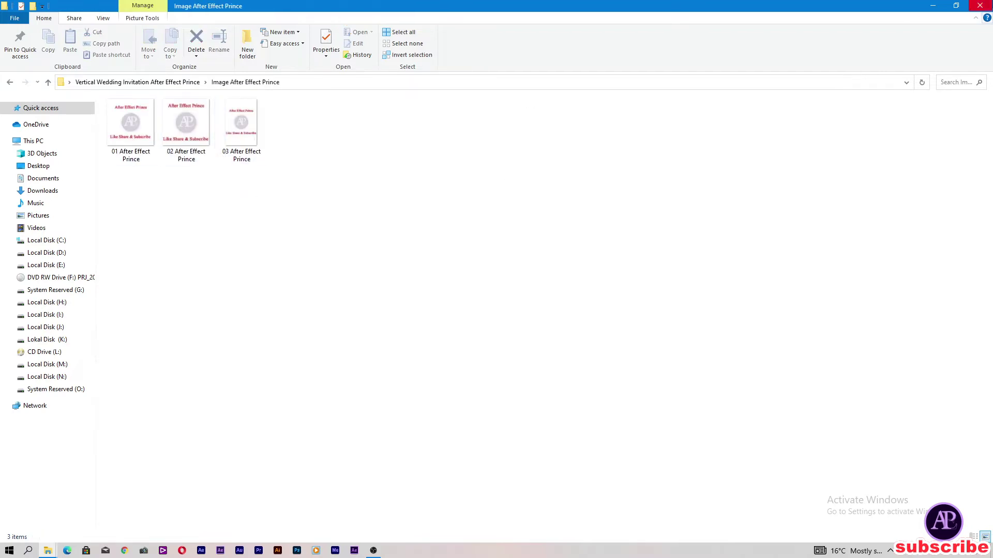
# Close the image folder window and launch After Effects with an empty untitled project
pyautogui.click(988, 4)
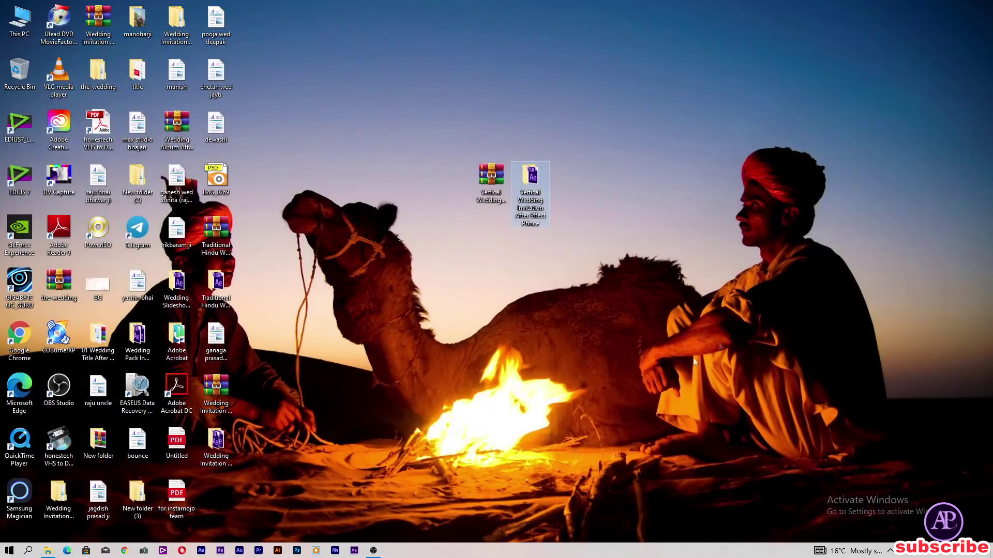
pyautogui.click(201, 550)
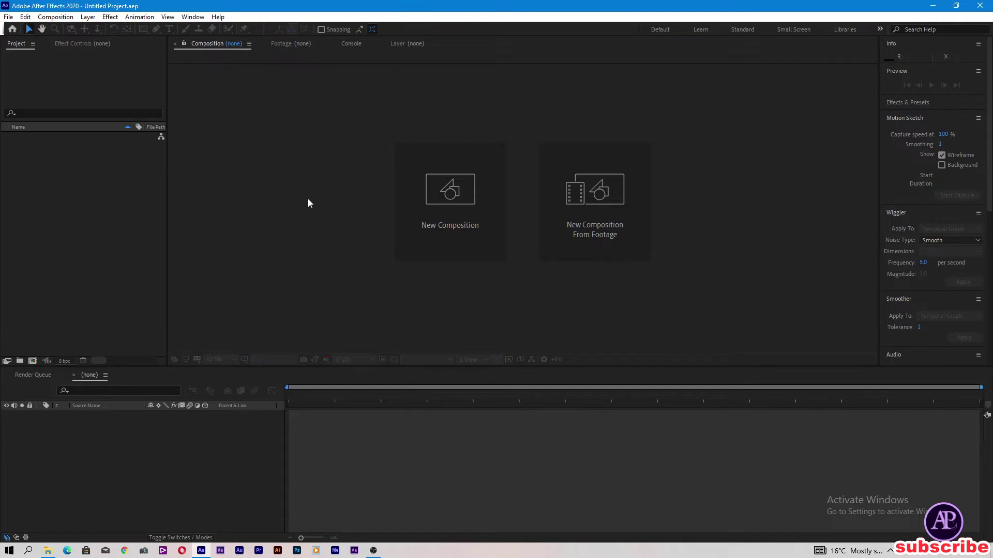
# Open the Desktop's Vertical Wedding Invitation After Effect Prince .aep, accepting the version conversion
pyautogui.hotkey('ctrl', 'o')
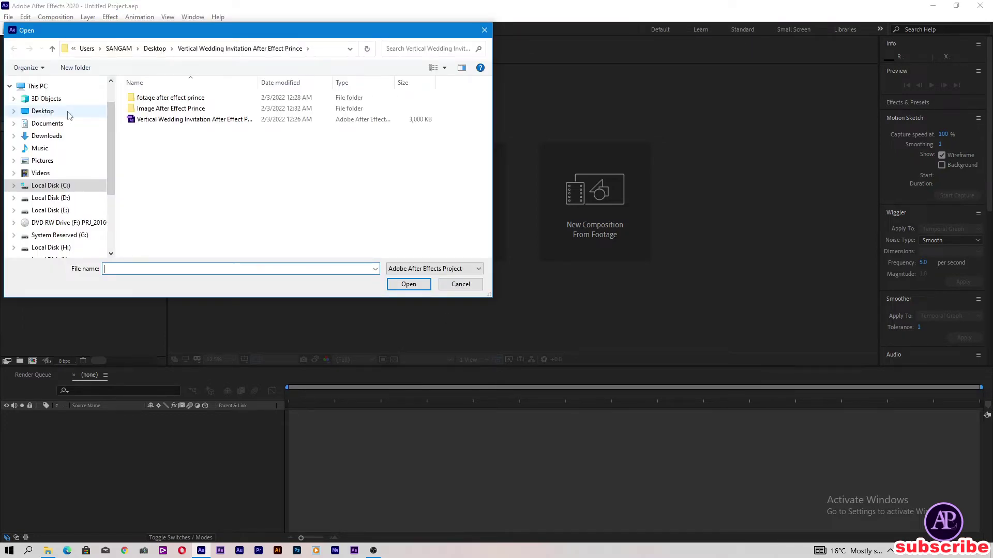
pyautogui.click(68, 115)
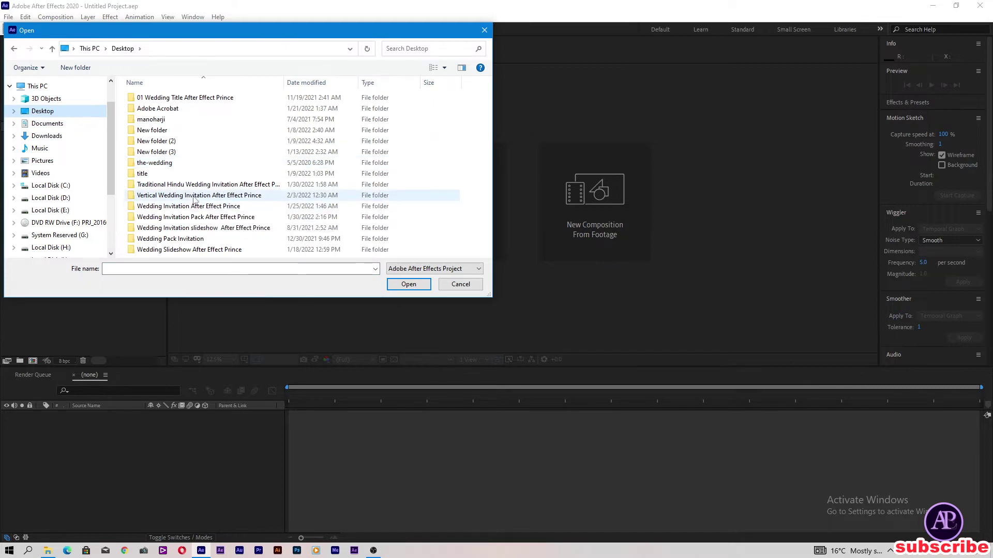
pyautogui.doubleClick(194, 201)
pyautogui.click(195, 119)
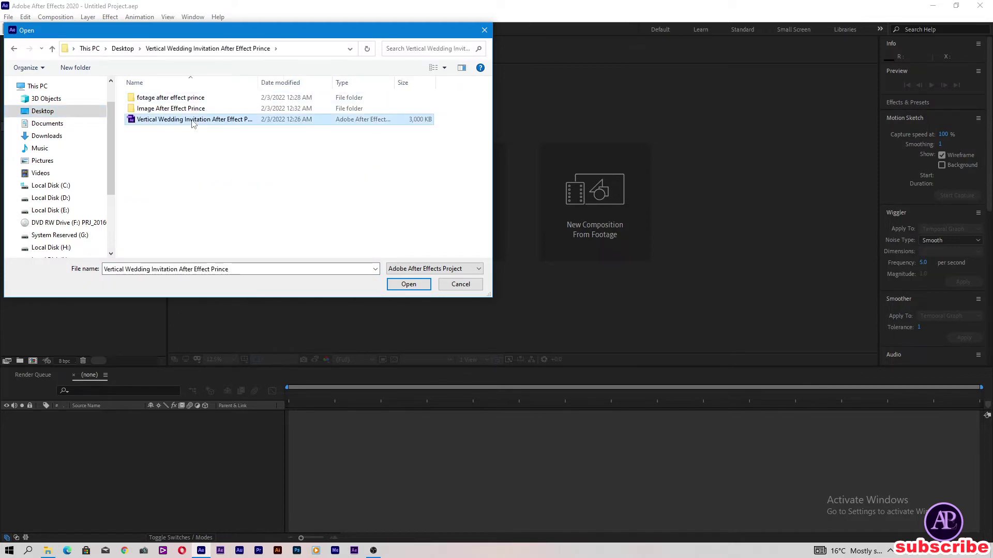
pyautogui.click(427, 284)
pyautogui.click(589, 294)
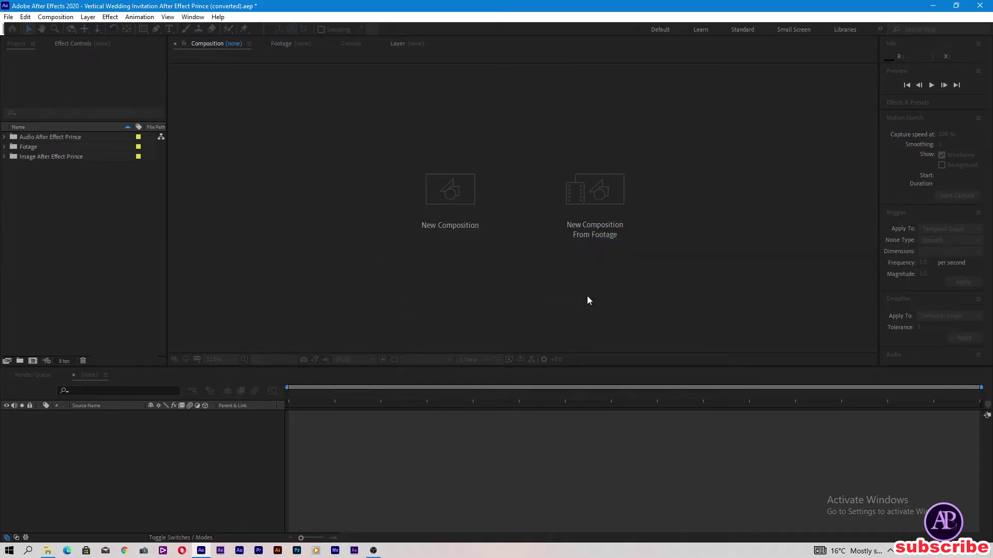
pyautogui.click(442, 296)
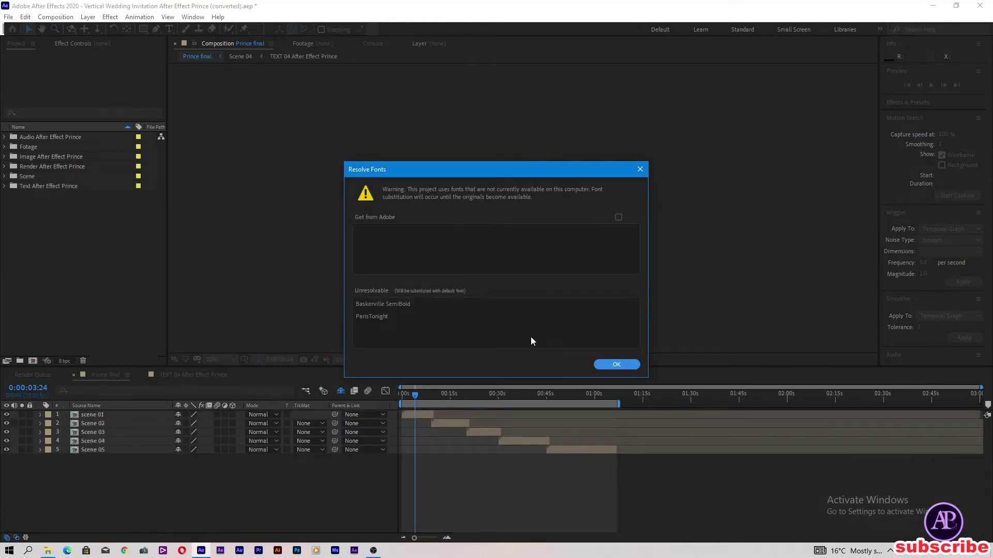
# Accept missing fonts, scrub the Prince final timeline through to the Details scene, then minimize
pyautogui.press('Return')
pyautogui.click(427, 400)
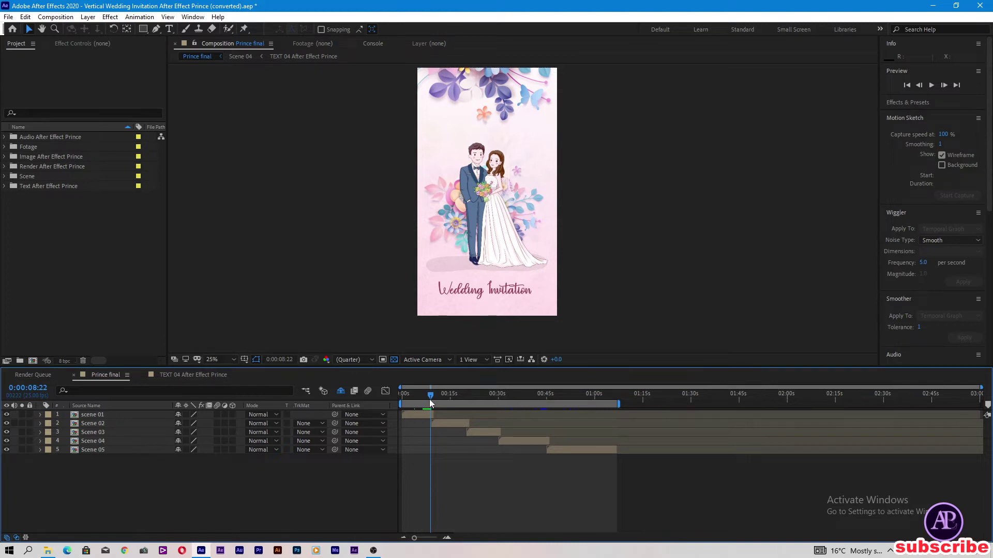
pyautogui.moveTo(429, 399); pyautogui.dragTo(524, 395)
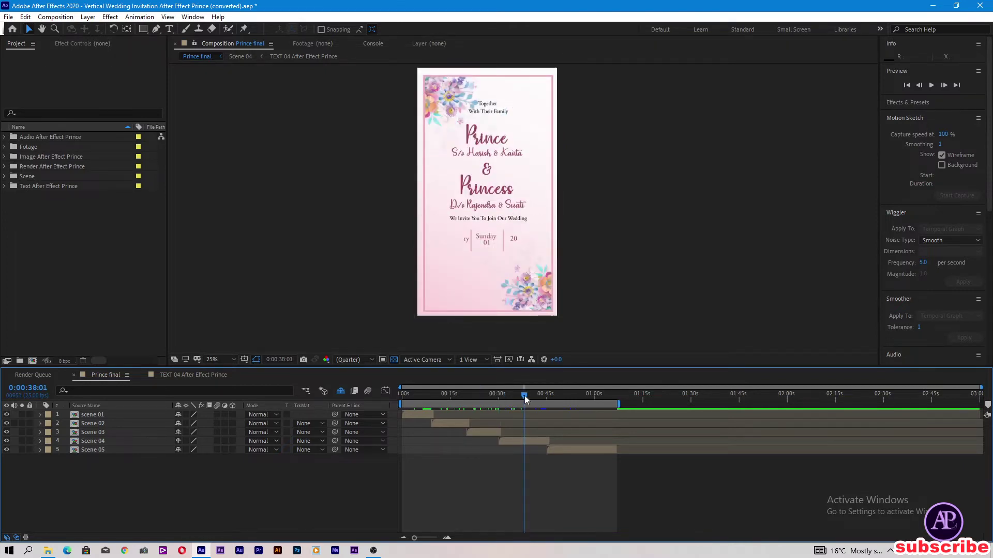
pyautogui.moveTo(525, 396); pyautogui.dragTo(597, 440)
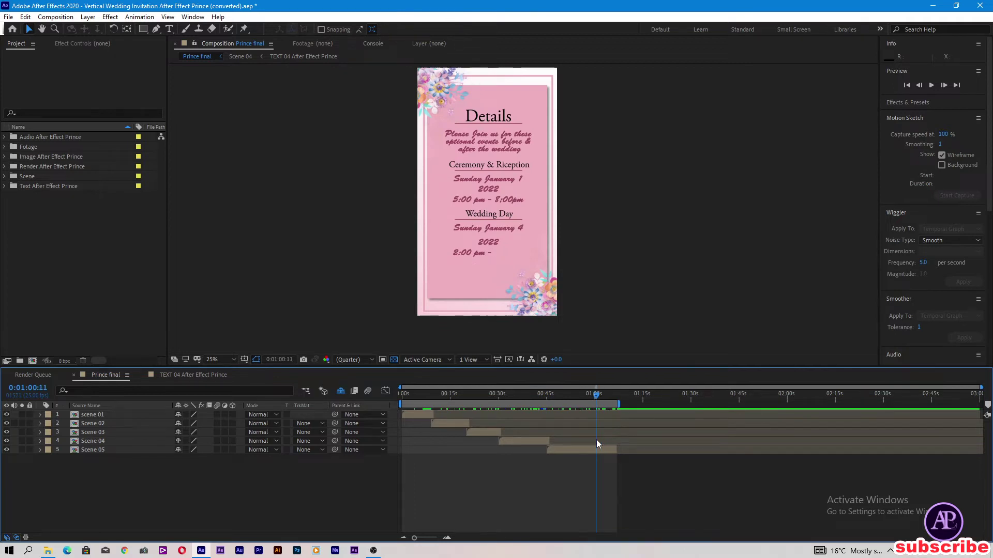
pyautogui.click(932, 5)
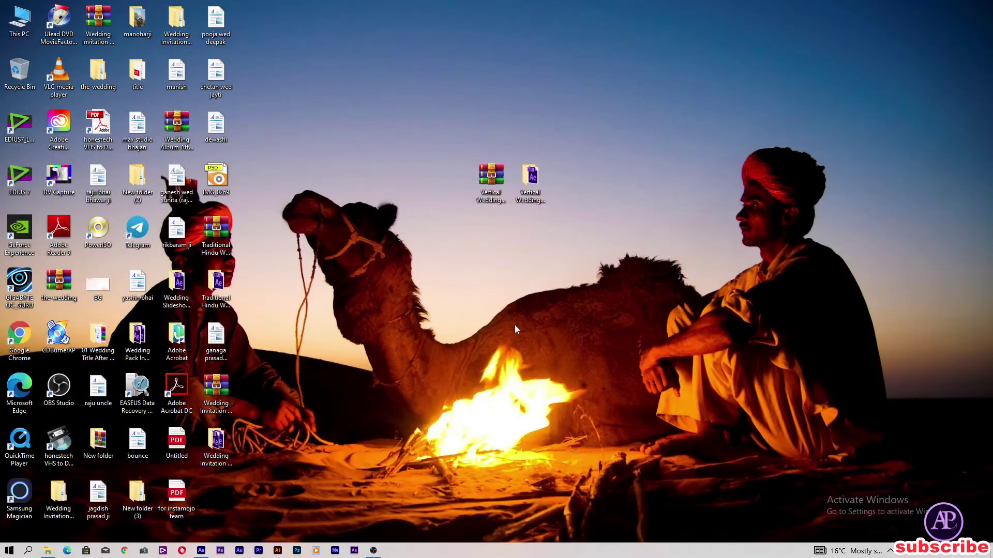
# Start Photoshop and drag in all three JPGs from the Image After Effect Prince folder
pyautogui.click(297, 550)
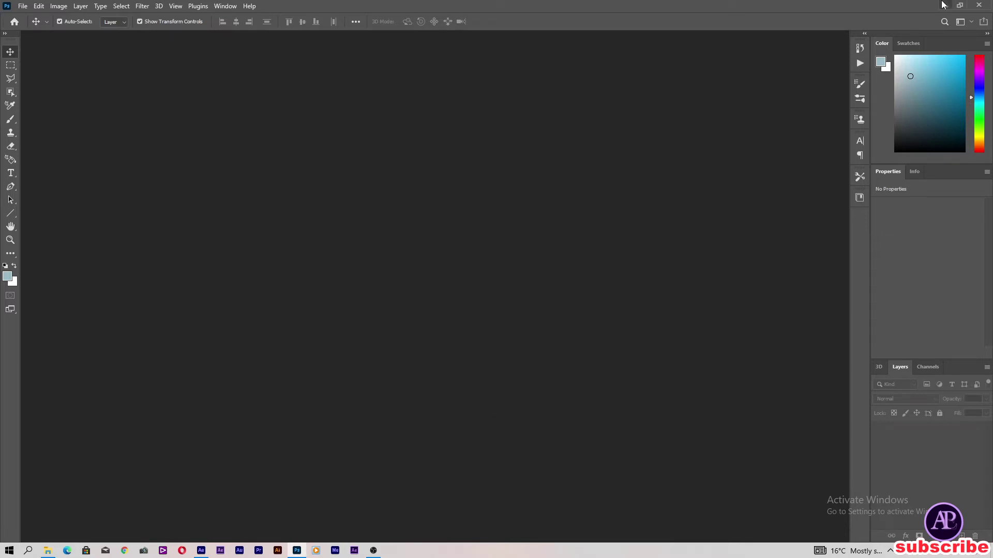
pyautogui.click(942, 5)
pyautogui.doubleClick(538, 226)
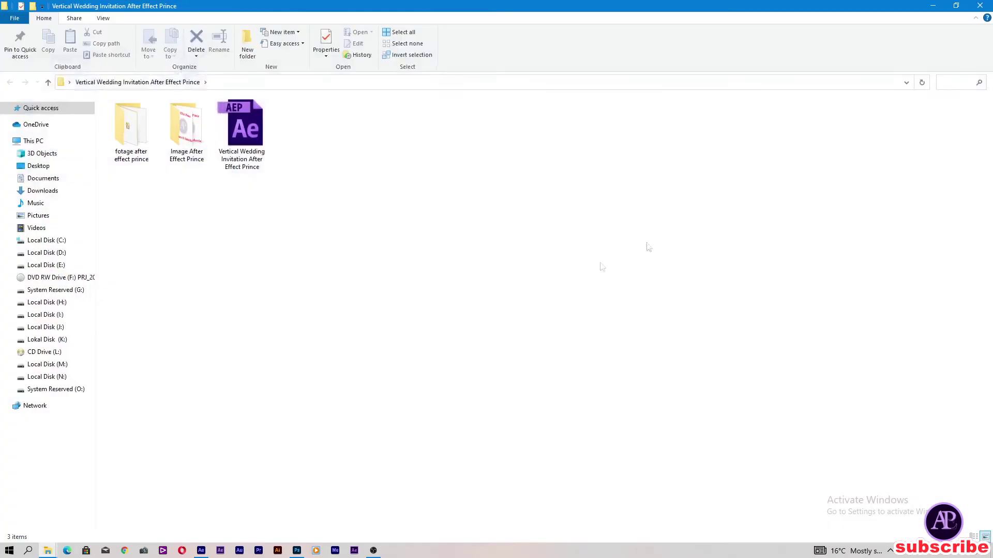
pyautogui.doubleClick(195, 150)
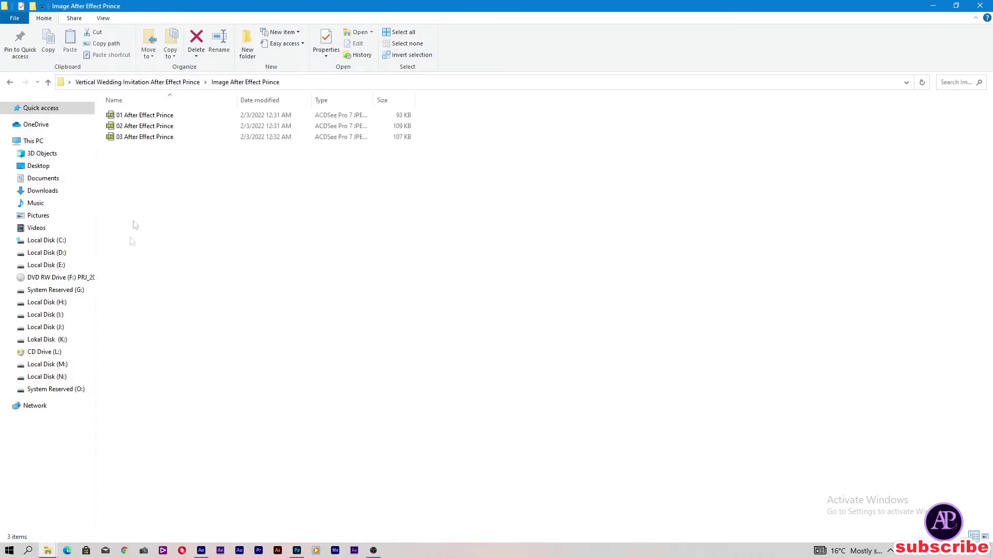
pyautogui.moveTo(201, 212); pyautogui.dragTo(130, 113)
pyautogui.moveTo(139, 121); pyautogui.dragTo(284, 212)
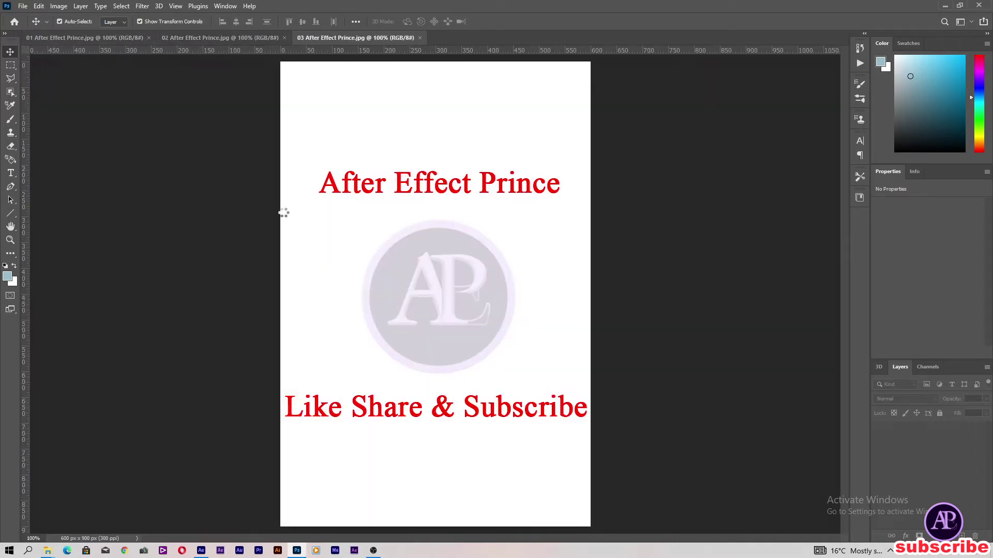
# Switch to 01 After Effect Prince.jpg and open the prince > cople images folder on drive E:
pyautogui.click(83, 38)
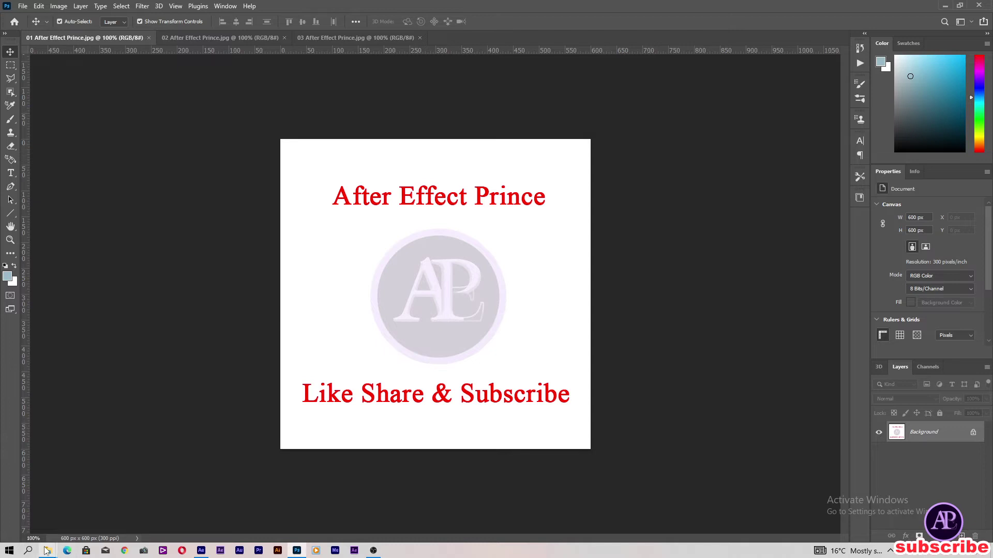
pyautogui.moveTo(47, 551)
pyautogui.click(166, 510)
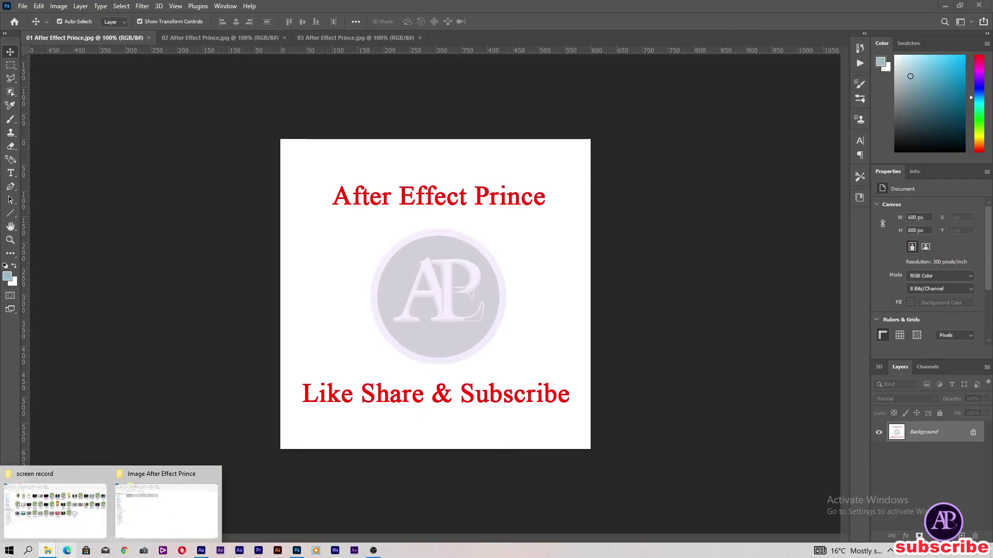
pyautogui.click(55, 510)
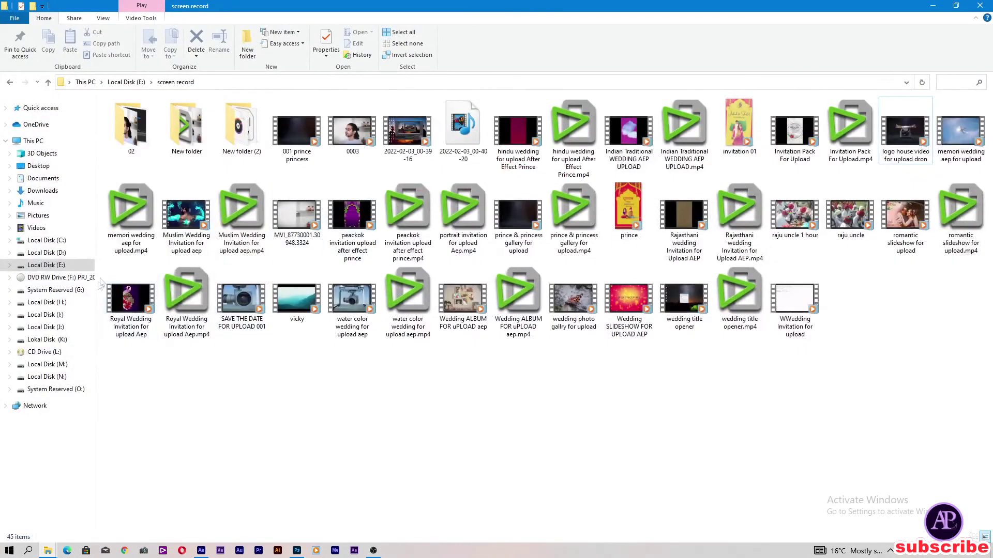
pyautogui.click(46, 265)
pyautogui.doubleClick(905, 129)
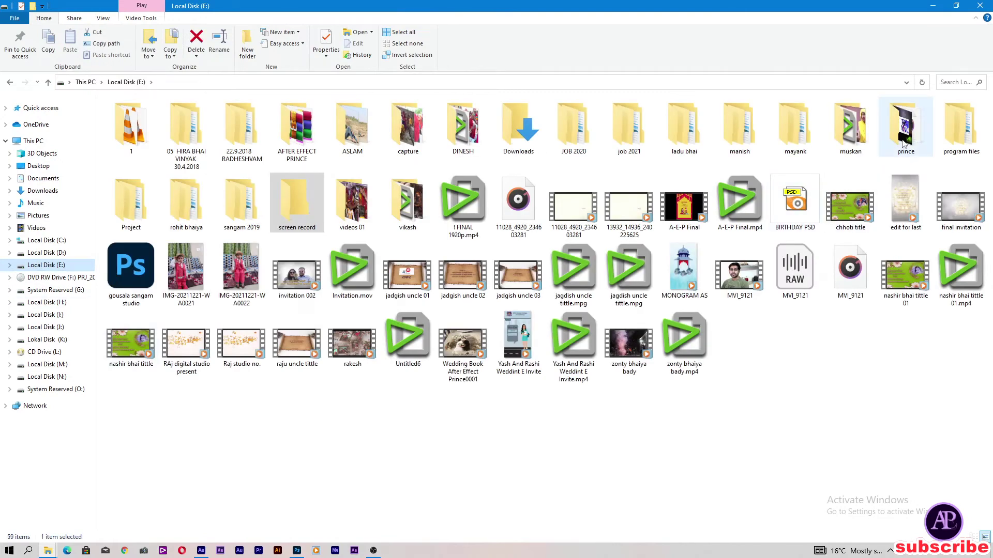
pyautogui.doubleClick(264, 136)
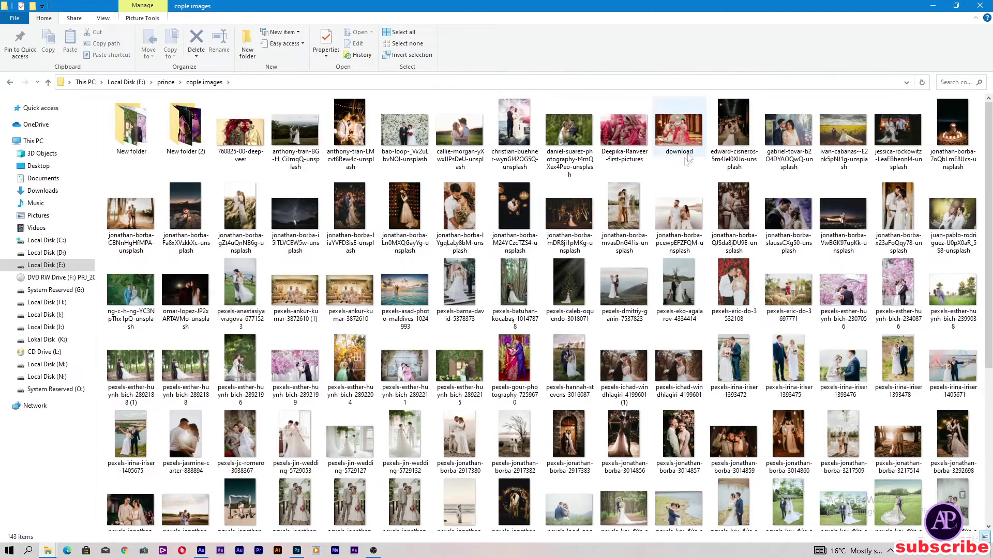
# Place the couple-under-pink-blossoms photo into 01, scaled to cover the square canvas
pyautogui.moveTo(904, 294); pyautogui.dragTo(538, 291)
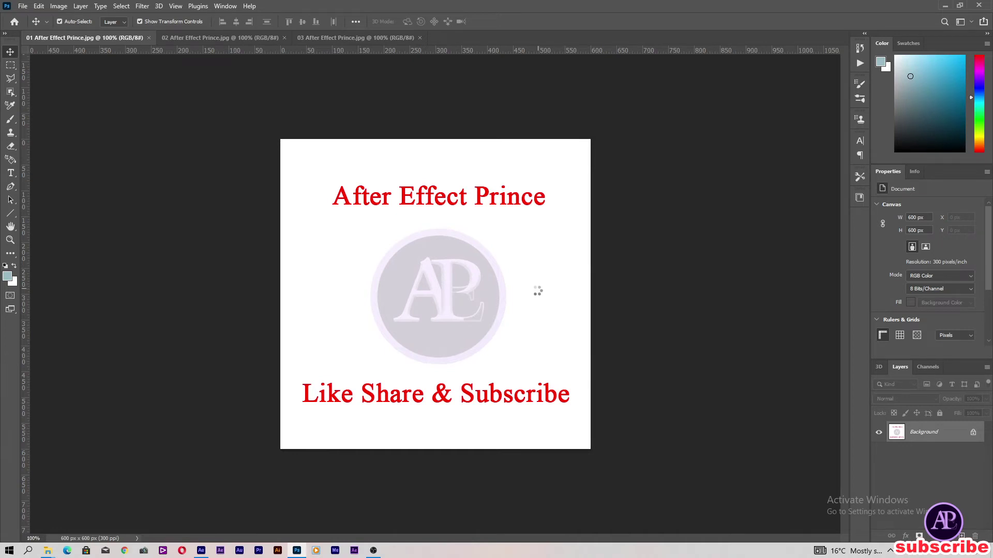
pyautogui.scroll(-5, 482, 313)
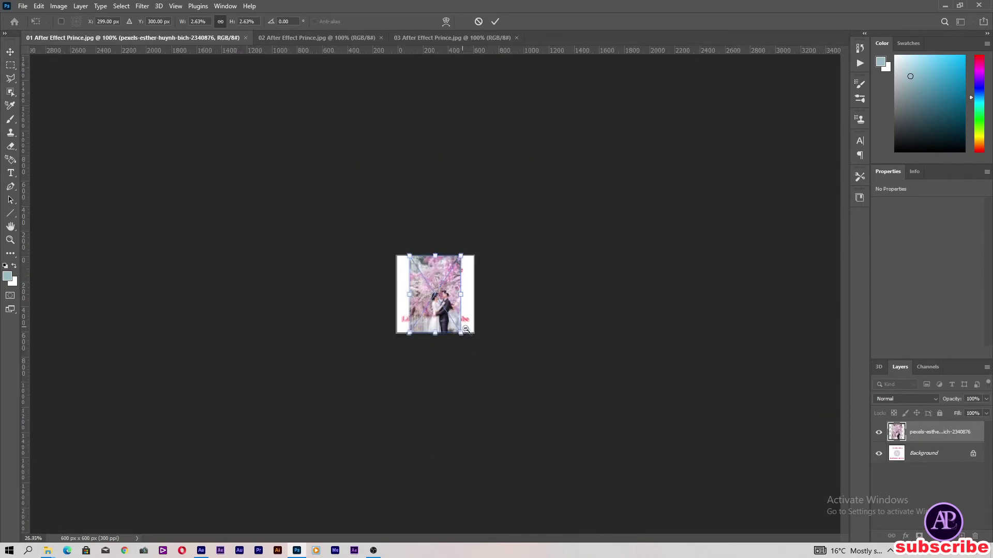
pyautogui.moveTo(469, 343)
pyautogui.mouseDown()
pyautogui.moveTo(480, 378)
pyautogui.moveTo(475, 336)
pyautogui.mouseUp()
pyautogui.moveTo(486, 373); pyautogui.dragTo(479, 361)
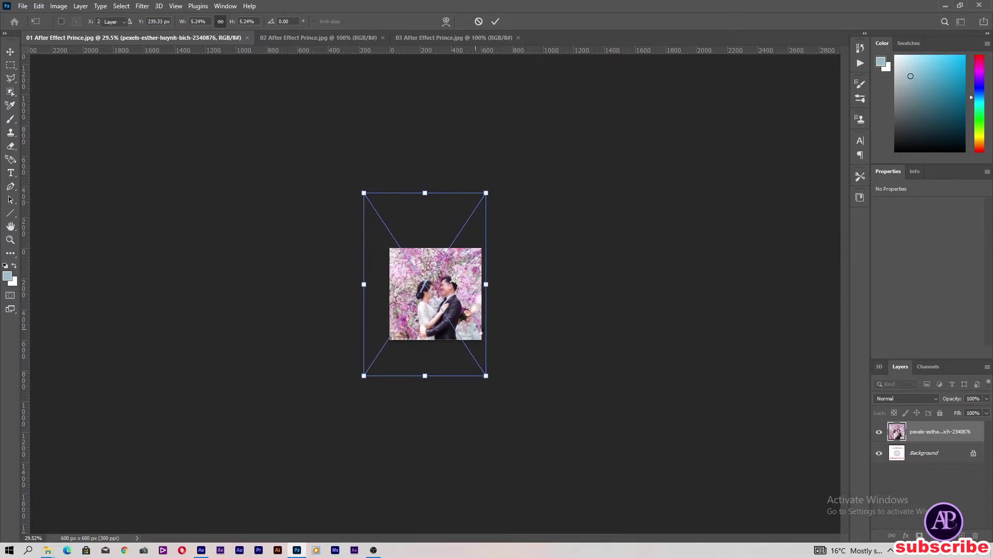
pyautogui.press('Return')
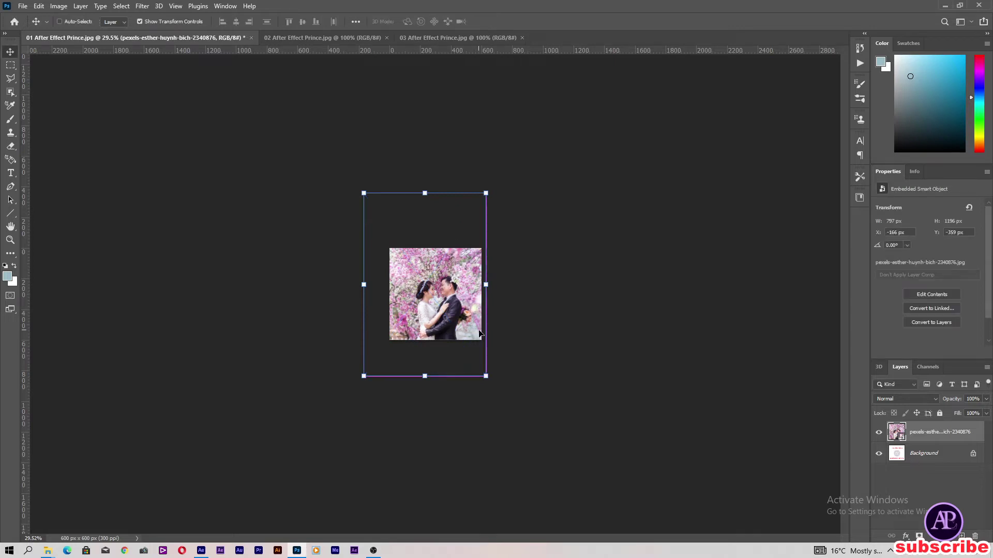
# Flatten, save and close 01 After Effect Prince.jpg, then switch to the 02 document
pyautogui.scroll(5, 480, 333)
pyautogui.hotkey('alt', 'l')
pyautogui.press('f')
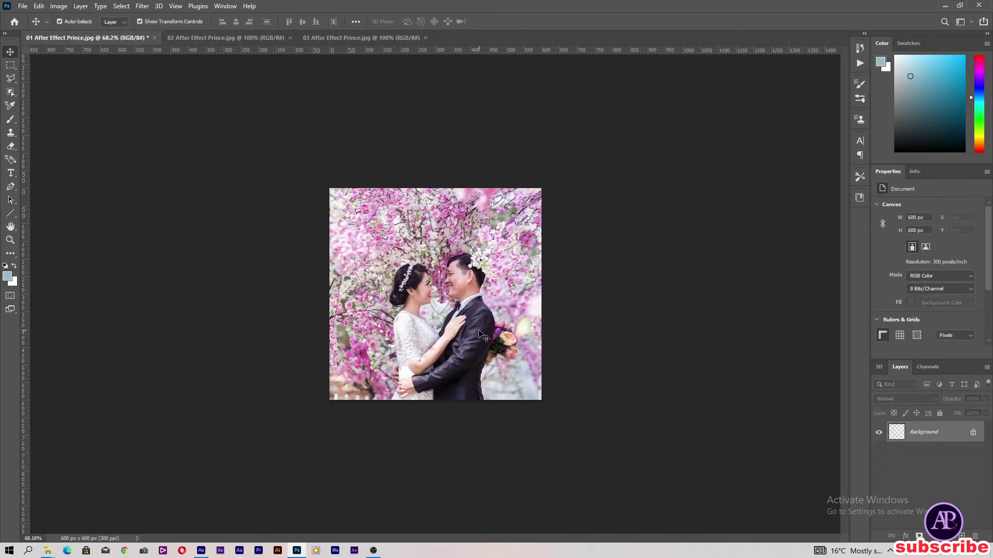
pyautogui.scroll(4, 479, 333)
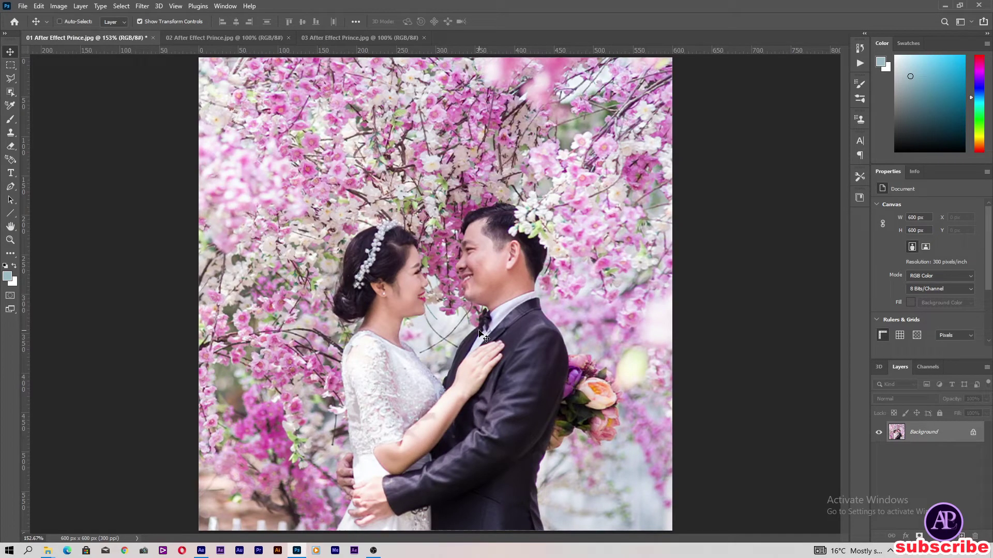
pyautogui.hotkey('ctrl', 's')
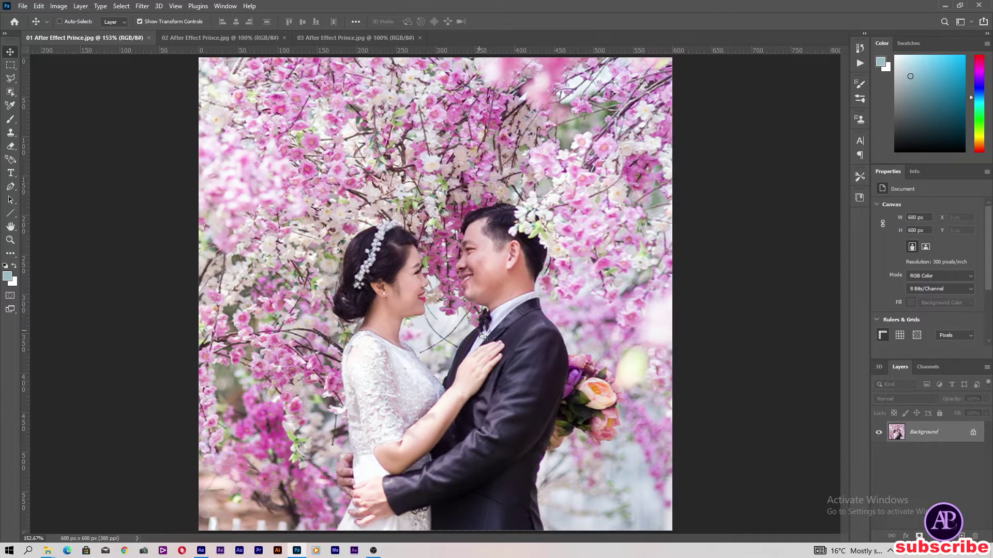
pyautogui.hotkey('ctrl', 'w')
pyautogui.click(111, 45)
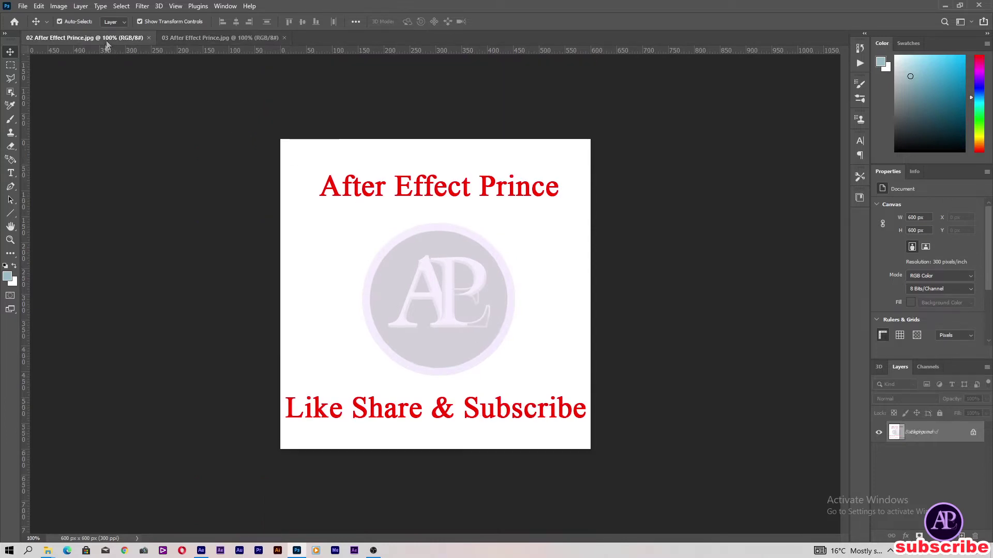
# Place the couple-by-the-window photo into 02, enlarged and nudged up to cover the canvas
pyautogui.moveTo(47, 550)
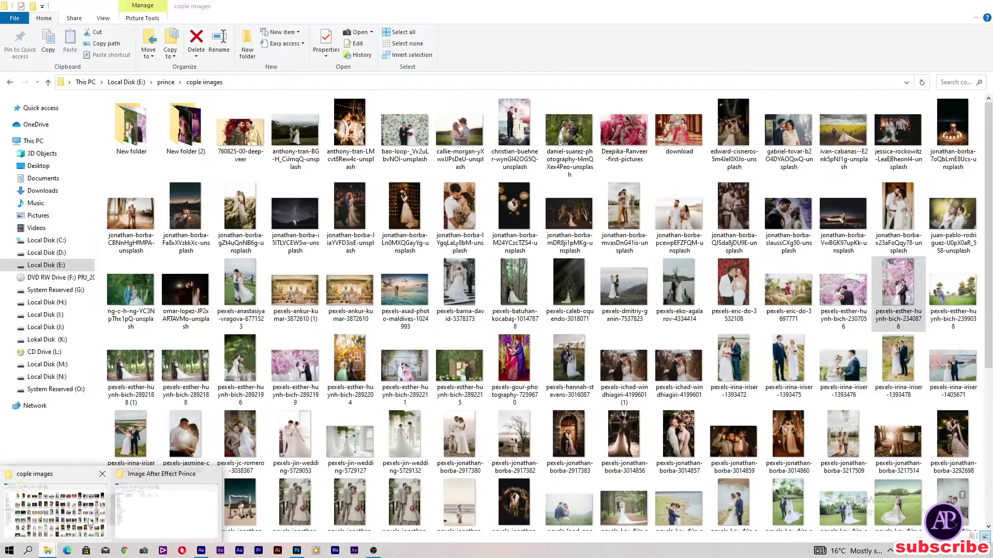
pyautogui.click(54, 509)
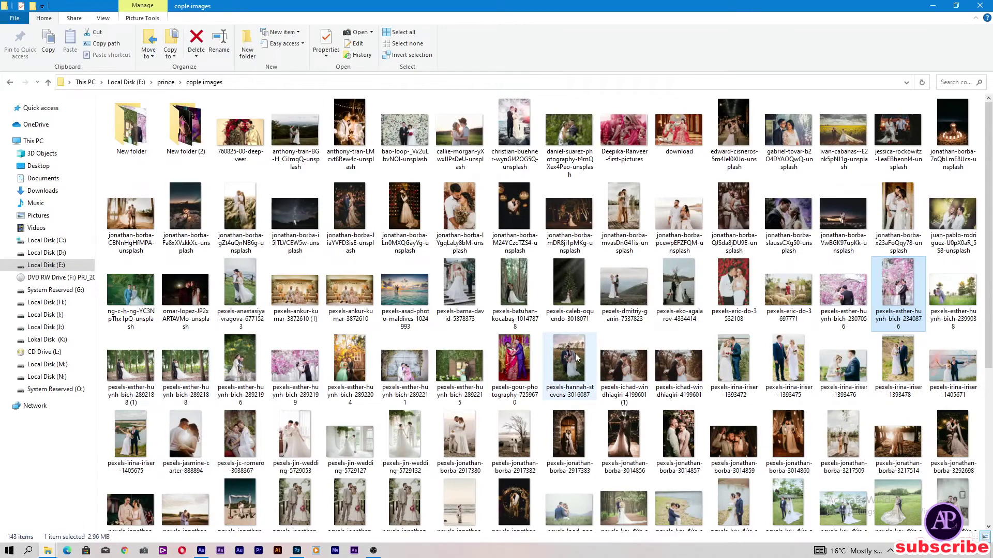
pyautogui.moveTo(419, 378); pyautogui.dragTo(388, 314)
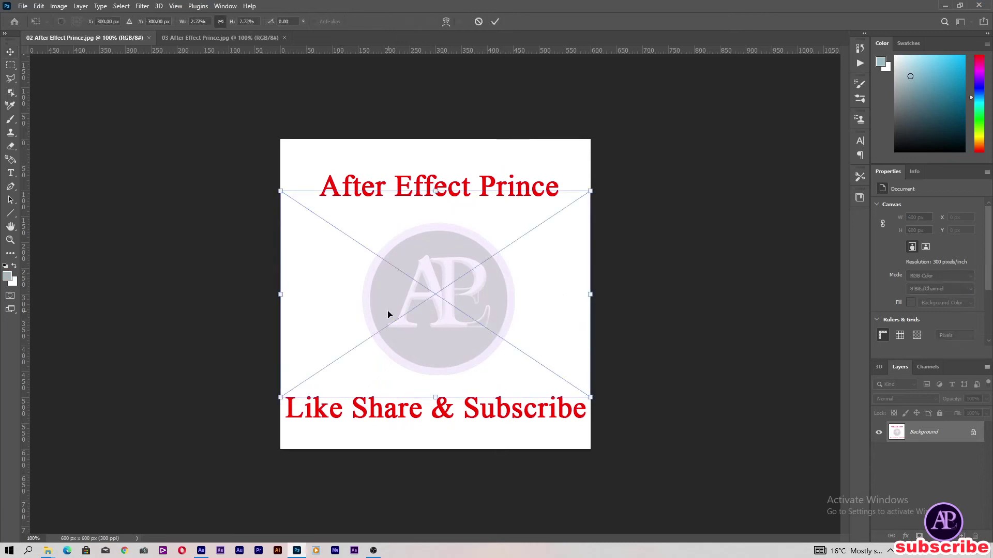
pyautogui.scroll(-3, 388, 313)
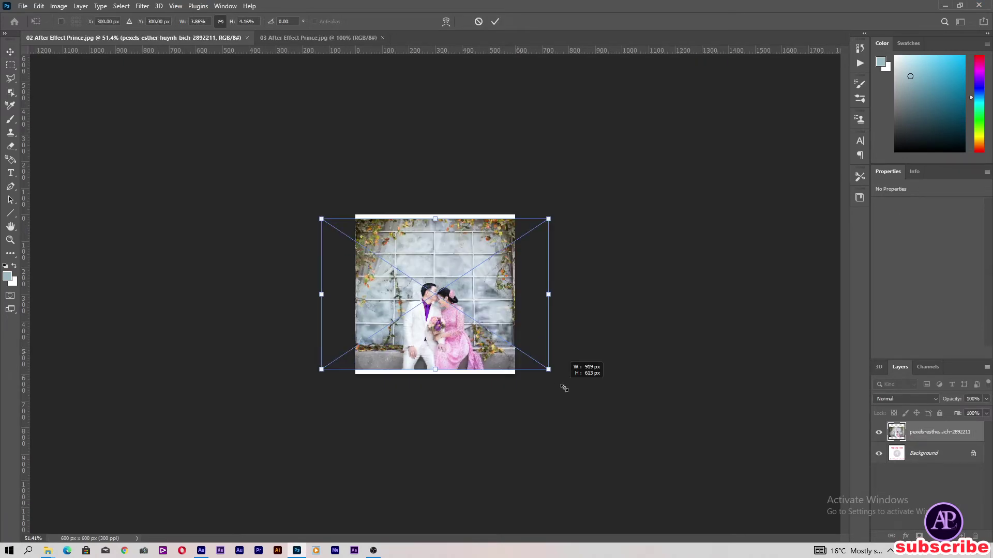
pyautogui.moveTo(564, 388); pyautogui.dragTo(597, 413)
pyautogui.moveTo(487, 368); pyautogui.dragTo(483, 360)
pyautogui.hotkey('ctrl', '0')
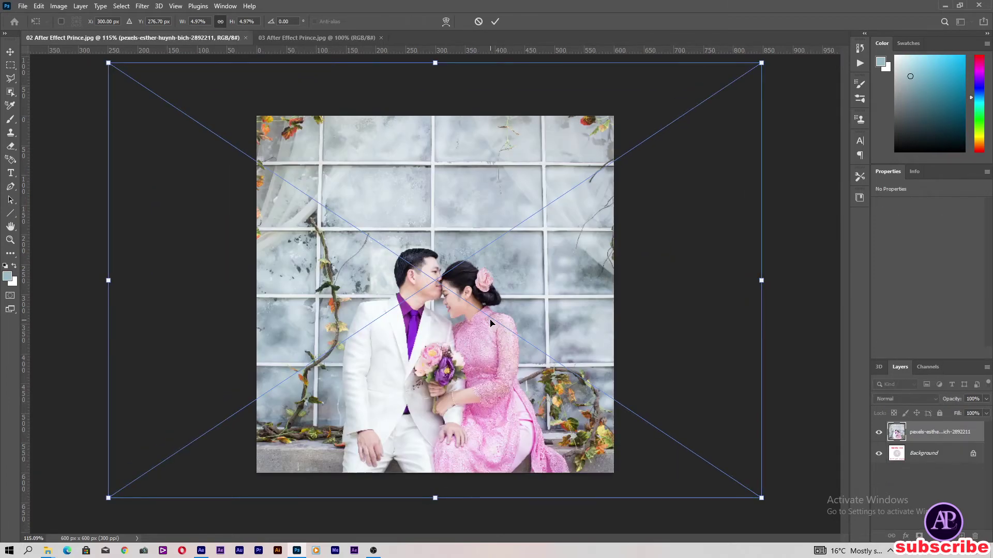
pyautogui.press('Return')
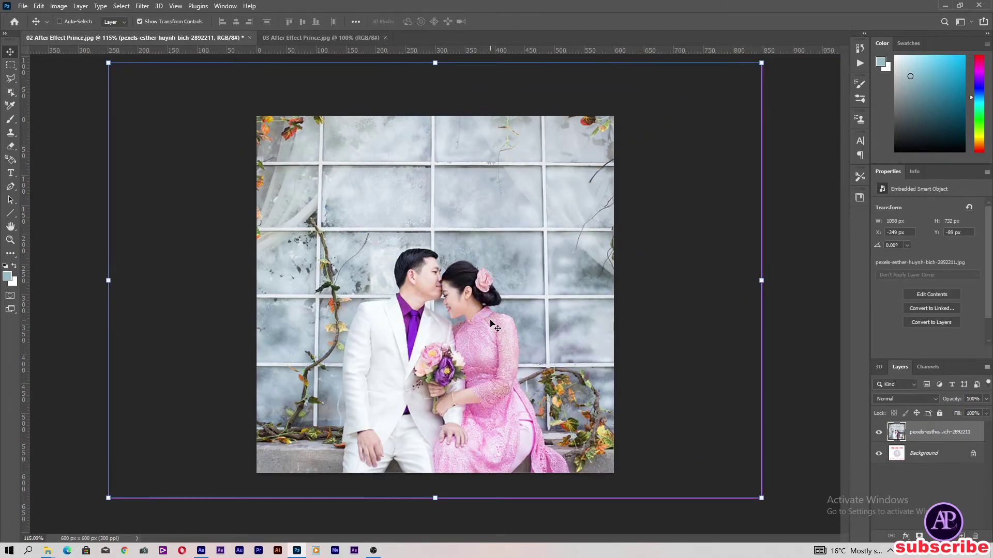
# Flatten 02 After Effect Prince.jpg into one layer, save it and close it
pyautogui.hotkey('alt', 'l')
pyautogui.press('f')
pyautogui.hotkey('ctrl', '0')
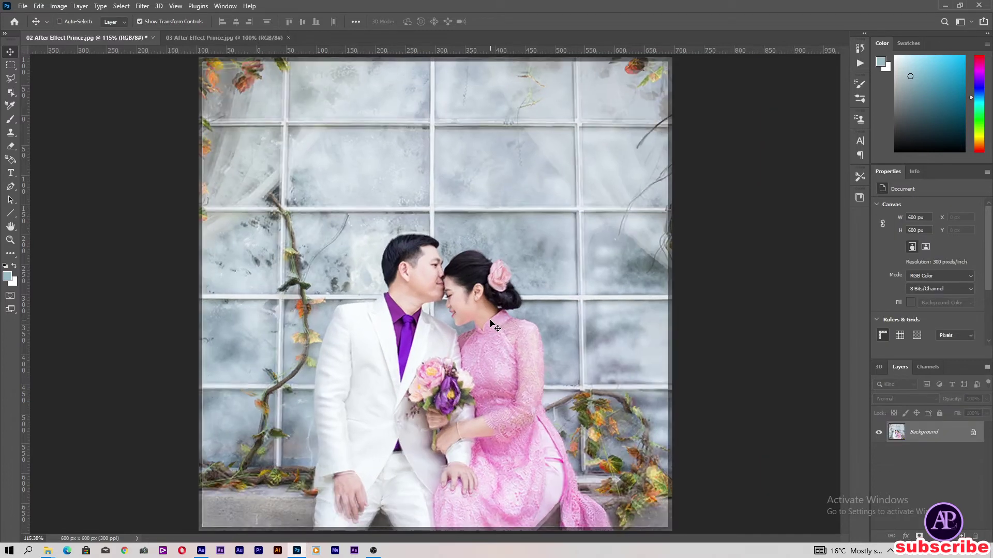
pyautogui.hotkey('ctrl', 's')
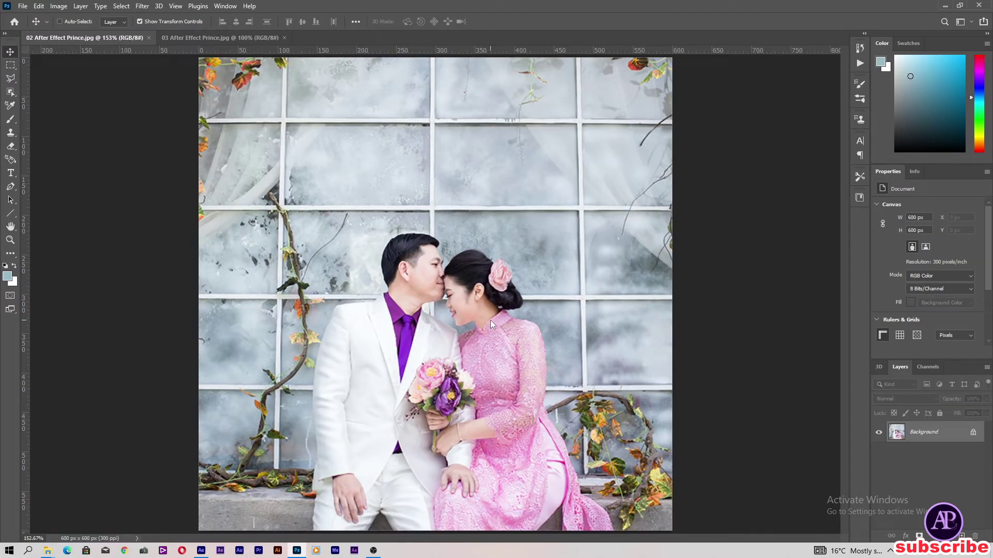
pyautogui.hotkey('ctrl', 'w')
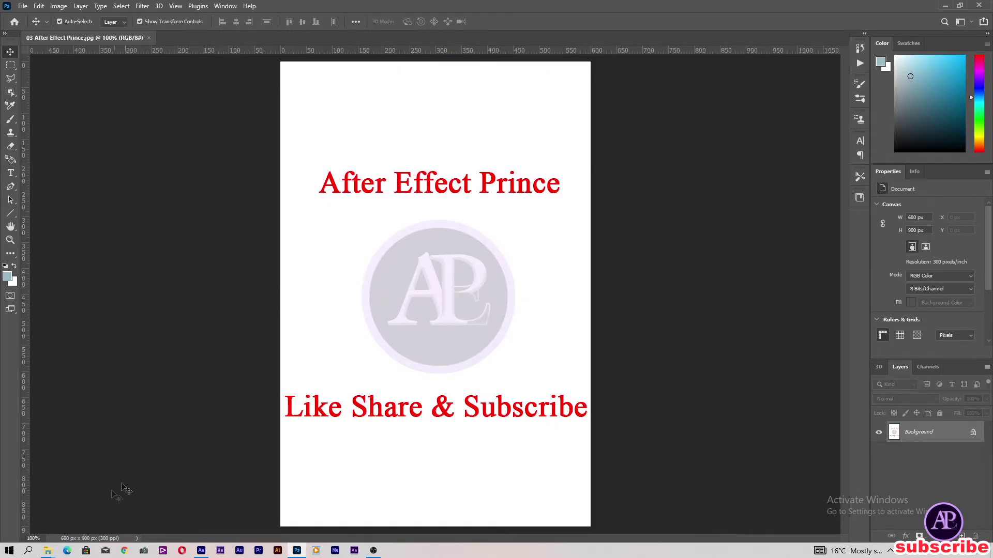
# Place the couple-at-the-railing photo into 03, stretched from the corner to fill the tall canvas
pyautogui.moveTo(47, 550)
pyautogui.click(57, 502)
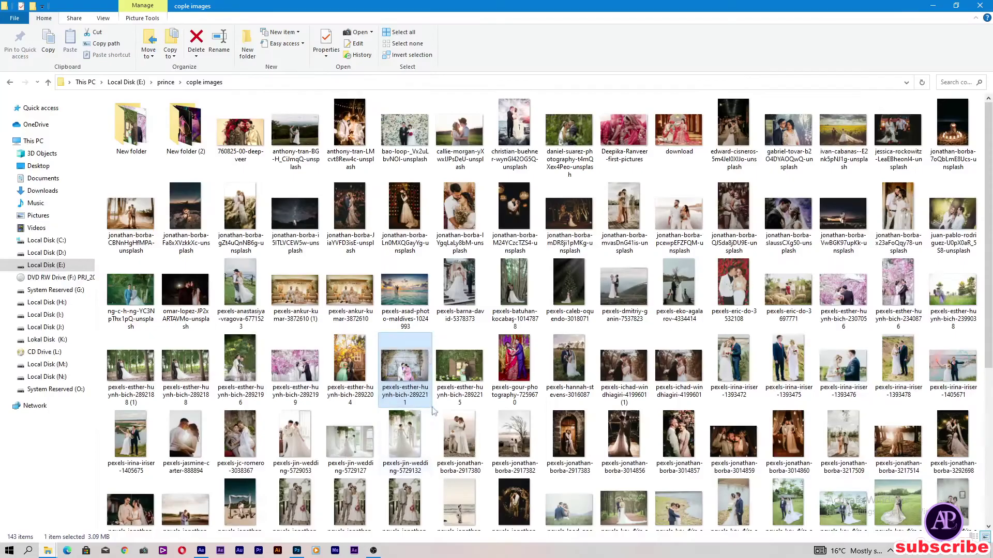
pyautogui.scroll(-3, 478, 336)
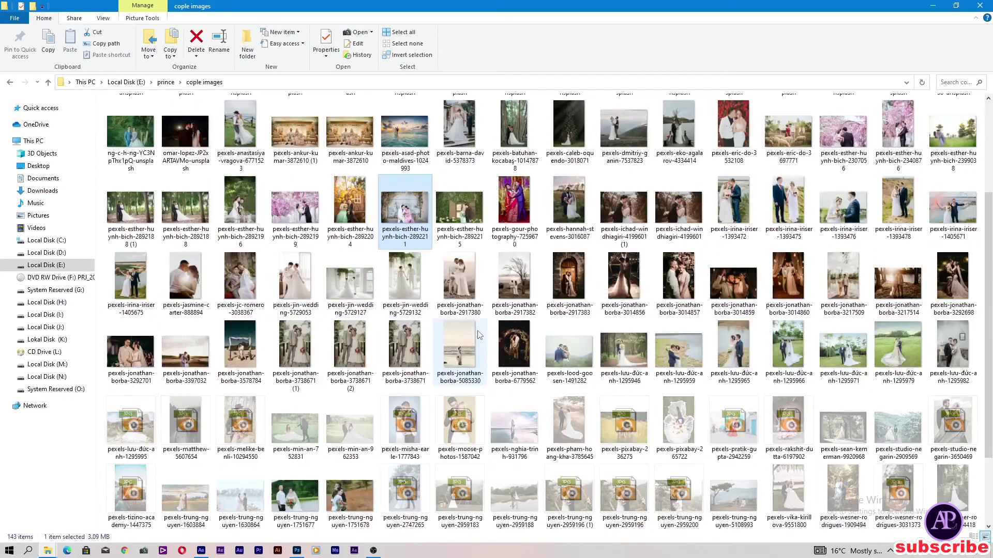
pyautogui.moveTo(240, 207); pyautogui.dragTo(454, 308)
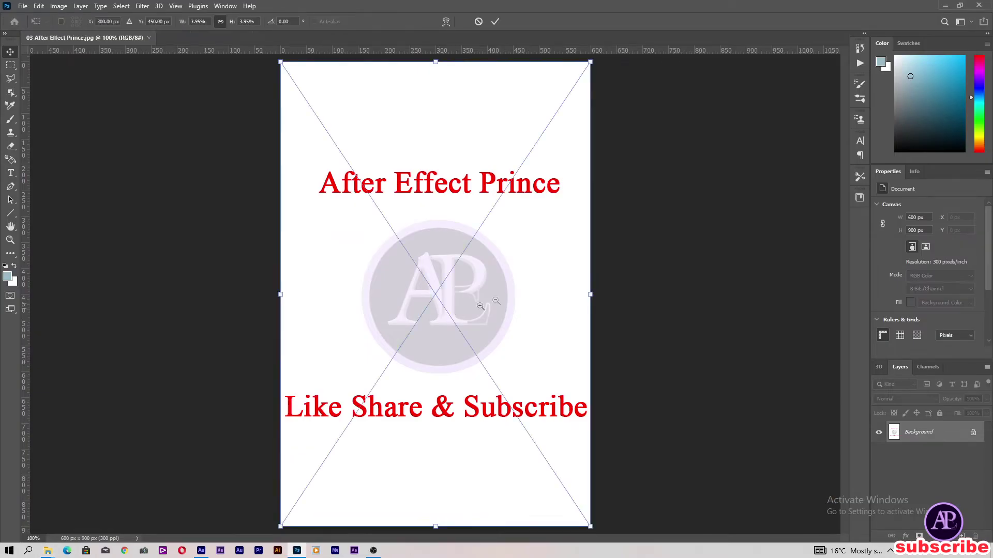
pyautogui.moveTo(536, 445); pyautogui.dragTo(522, 365)
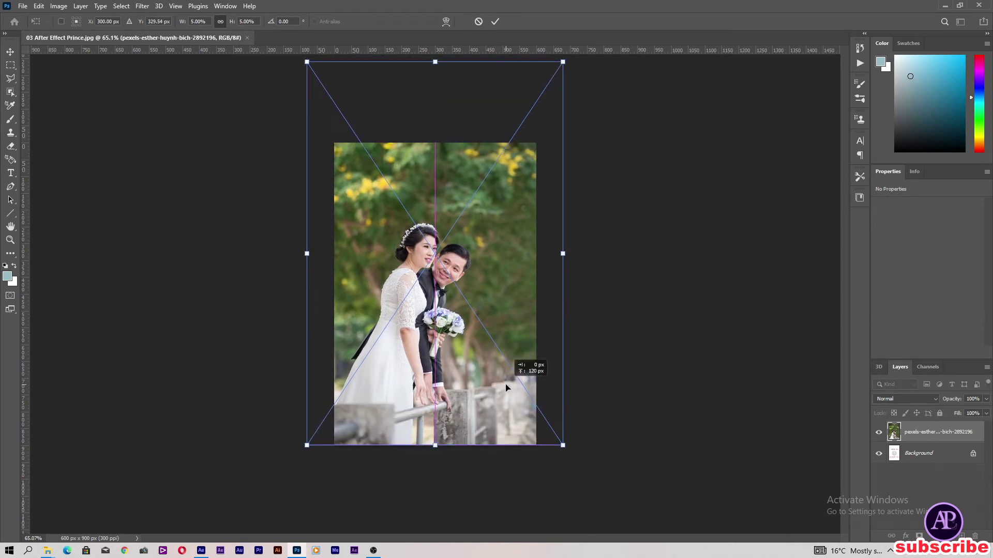
pyautogui.moveTo(563, 445); pyautogui.dragTo(542, 417)
pyautogui.press('Return')
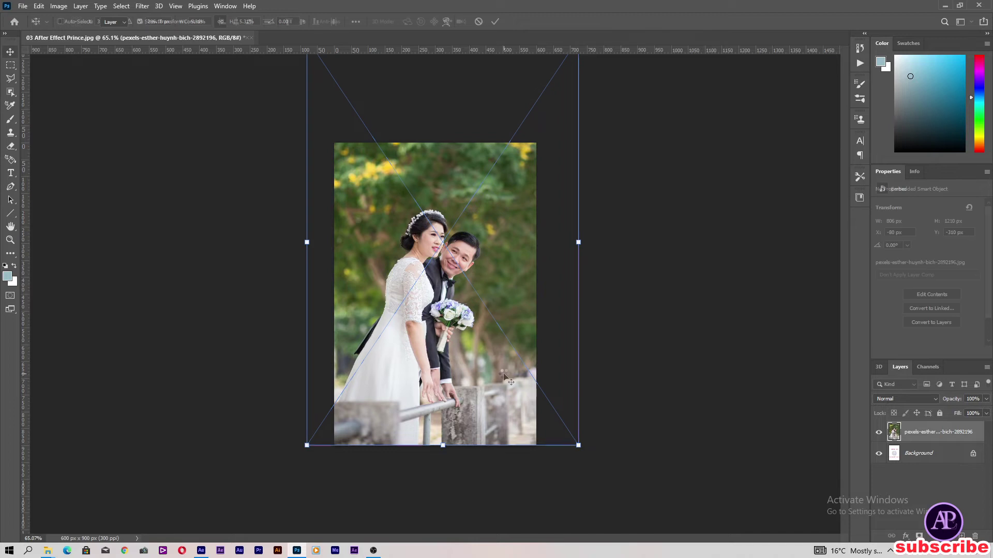
# Flatten the 03 image into one layer, save it and close it
pyautogui.hotkey('alt', 'l')
pyautogui.press('f')
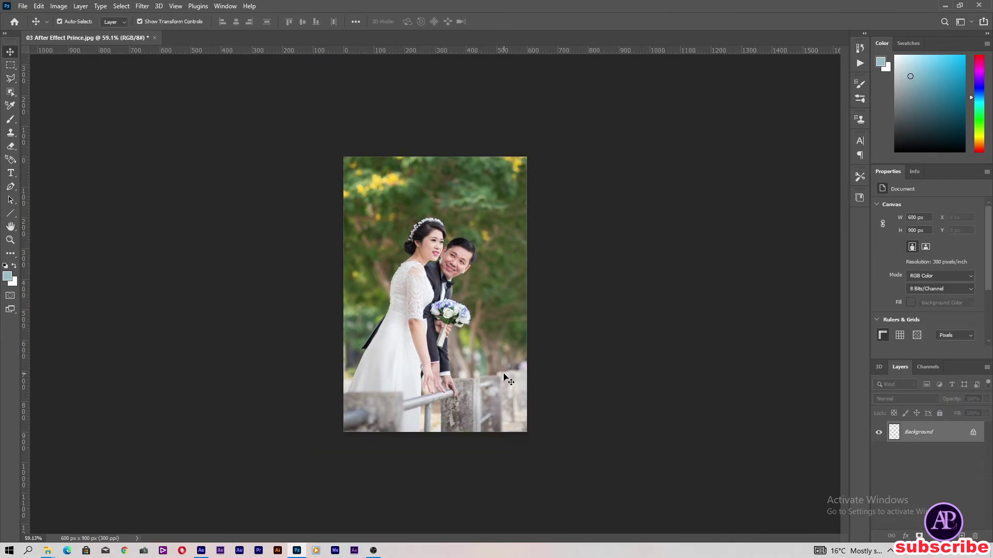
pyautogui.hotkey('ctrl', '0')
pyautogui.hotkey('ctrl', 's')
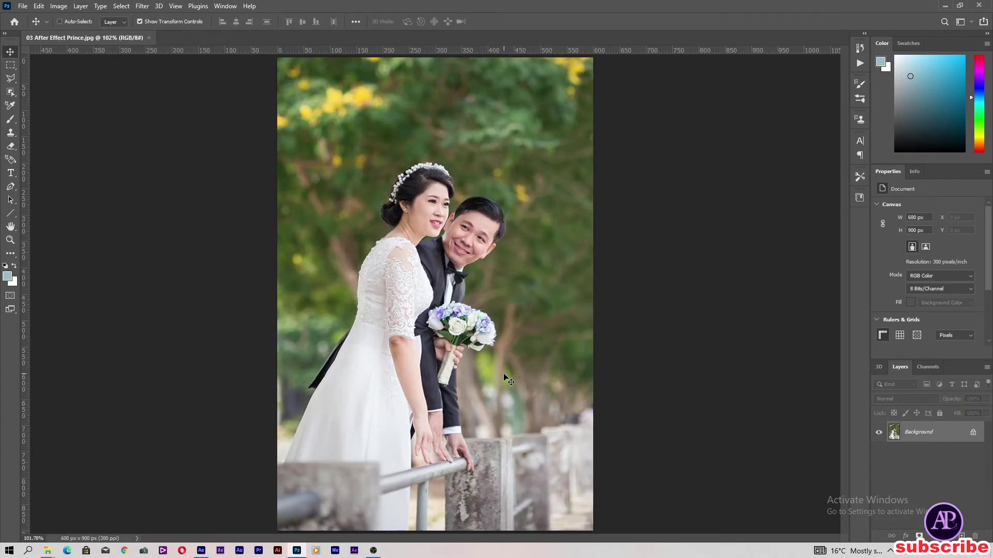
pyautogui.hotkey('ctrl', 'w')
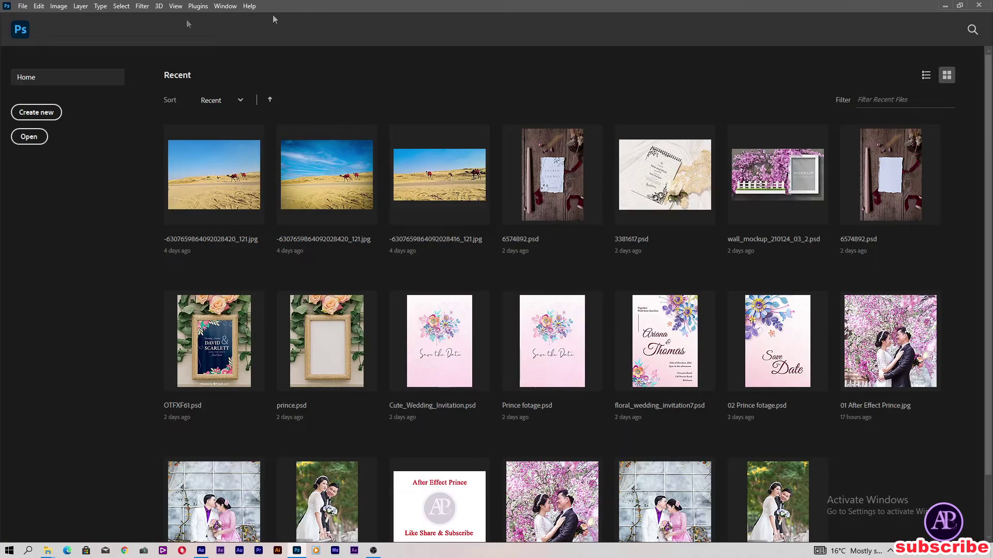
# Minimize Photoshop, close both invitation folder windows, and bring After Effects back to the front
pyautogui.click(20, 30)
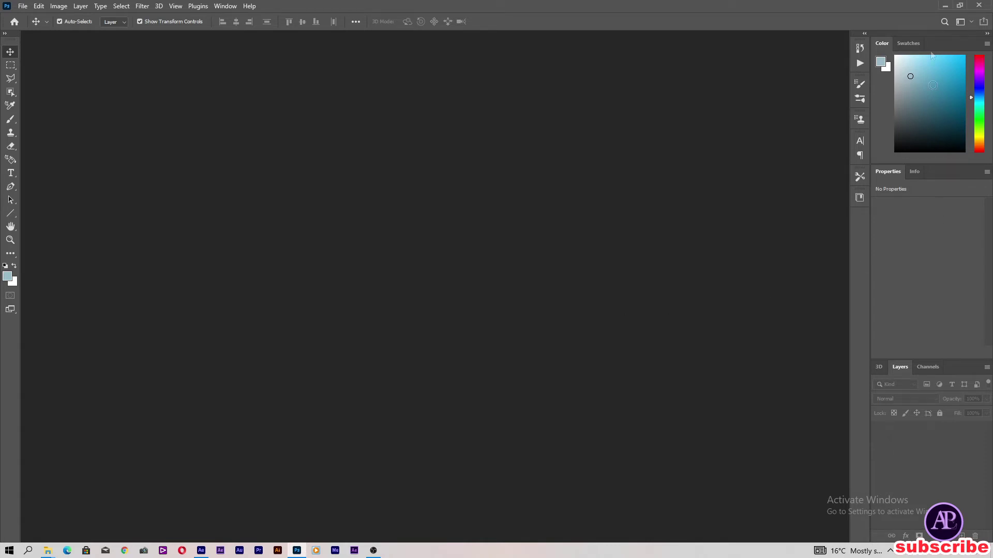
pyautogui.click(945, 5)
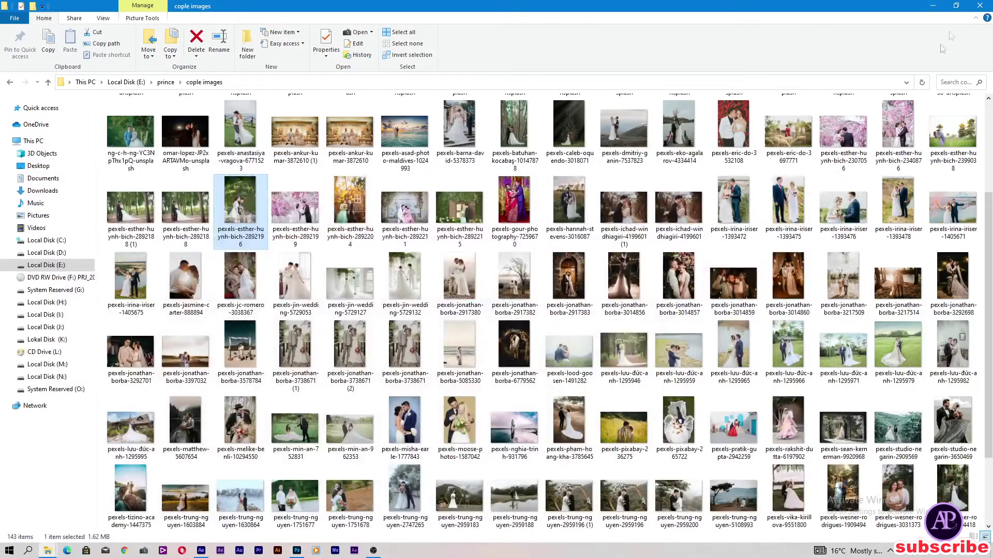
pyautogui.click(980, 6)
pyautogui.click(932, 6)
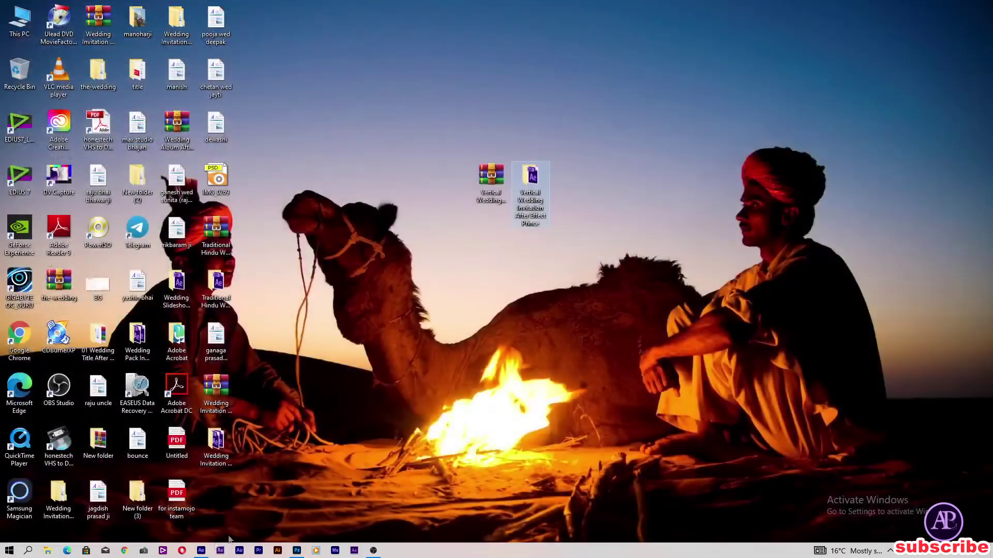
pyautogui.click(201, 550)
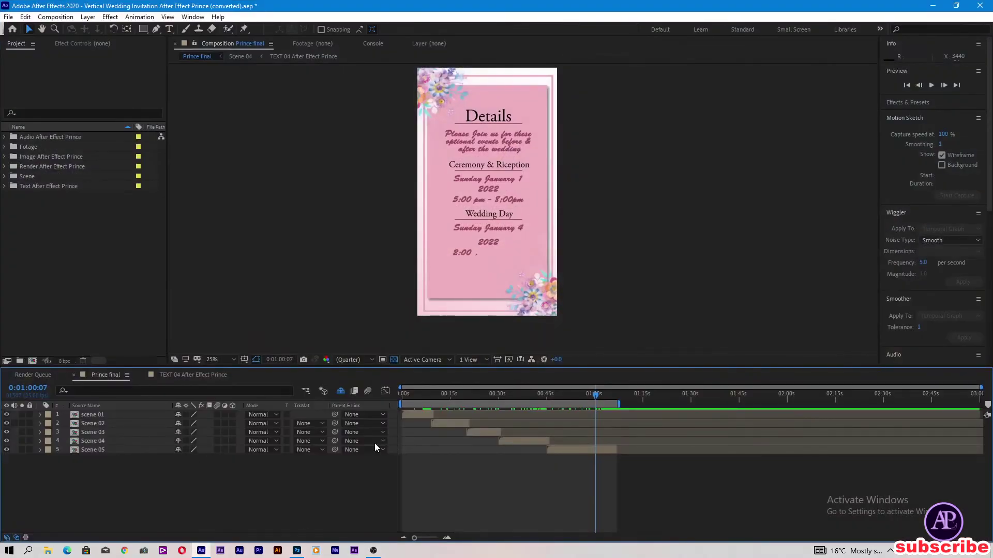
# Close the project without saving and reopen the wedding invitation .aep, accepting conversion and fonts warnings
pyautogui.click(423, 396)
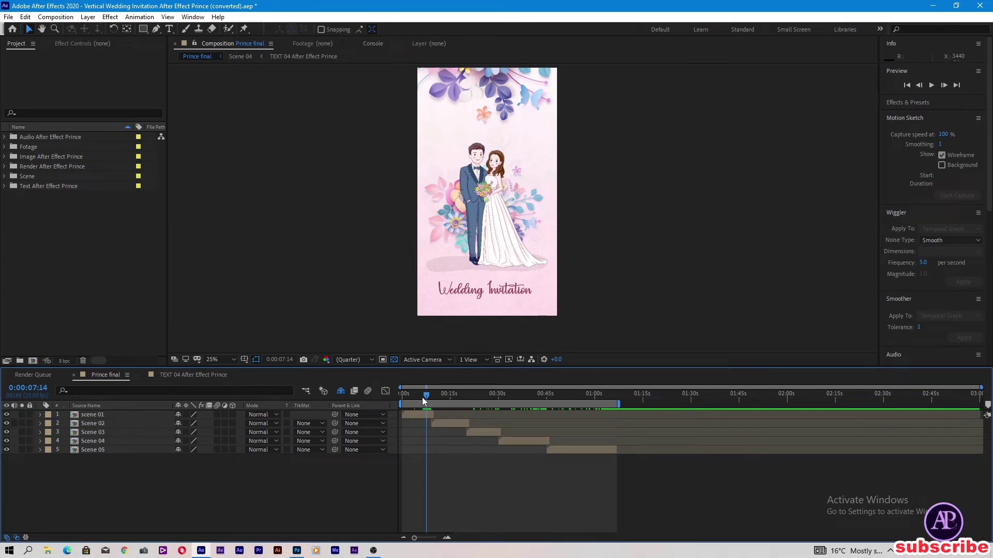
pyautogui.hotkey('ctrl', 'q')
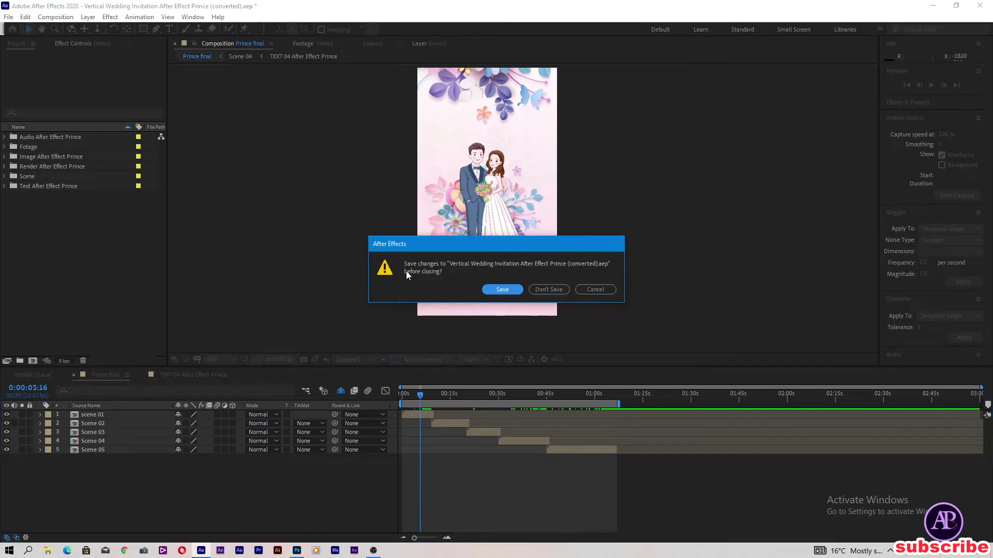
pyautogui.click(551, 287)
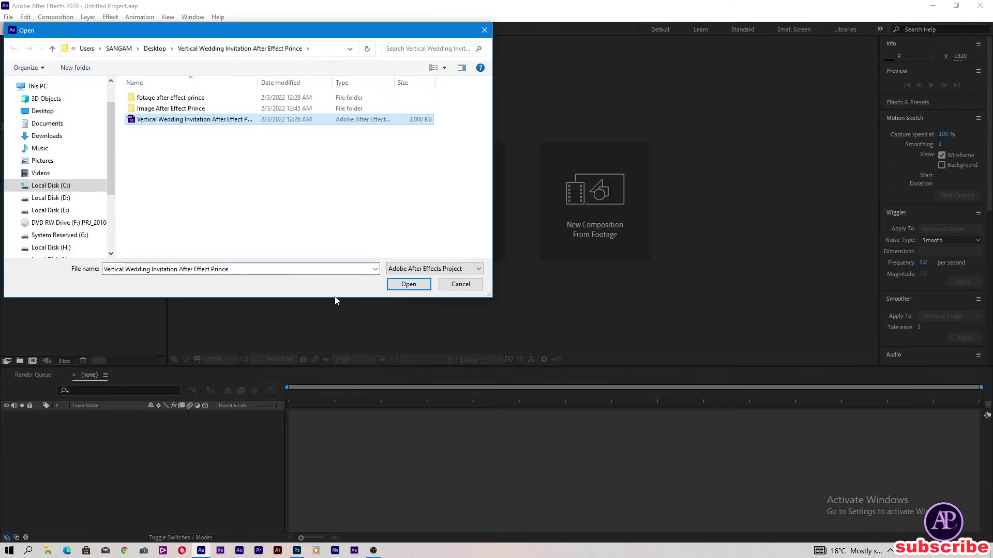
pyautogui.click(407, 286)
pyautogui.click(591, 297)
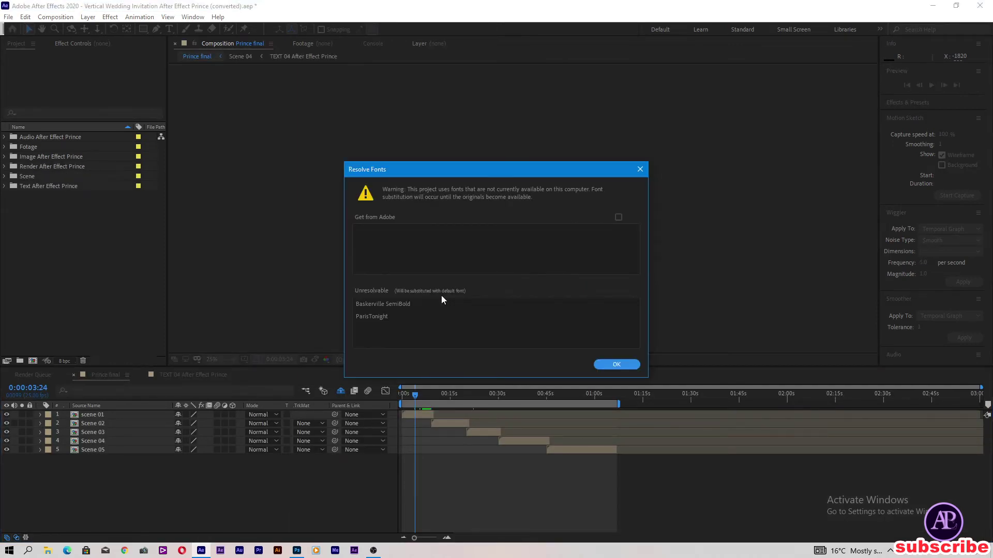
pyautogui.press('Return')
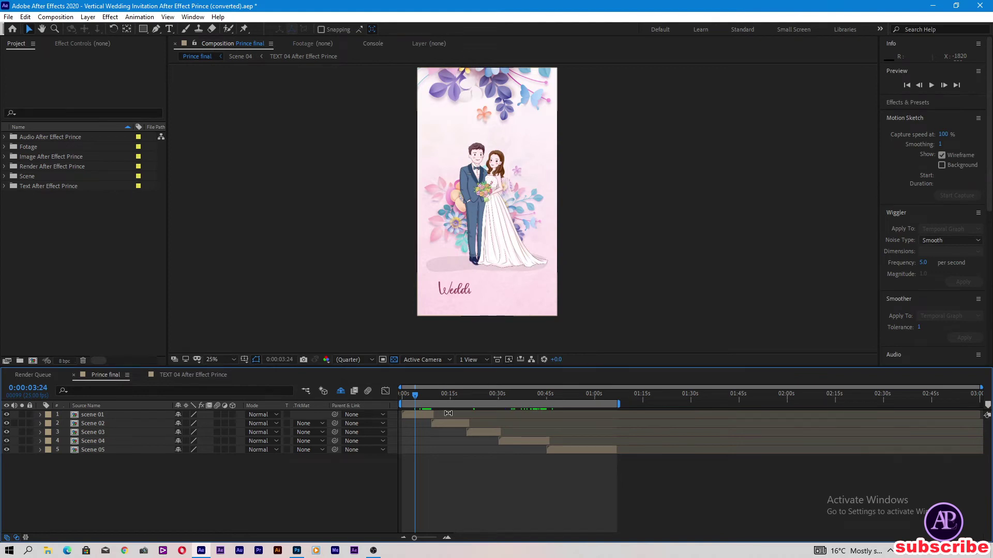
# Preview the Prince & Princess title frame and the following photo scene on the timeline
pyautogui.click(451, 410)
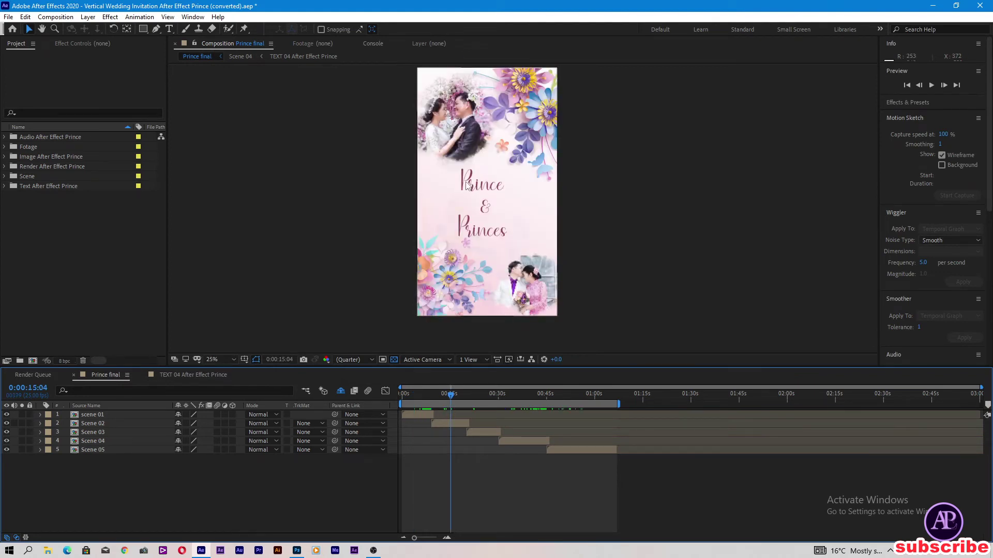
pyautogui.click(460, 395)
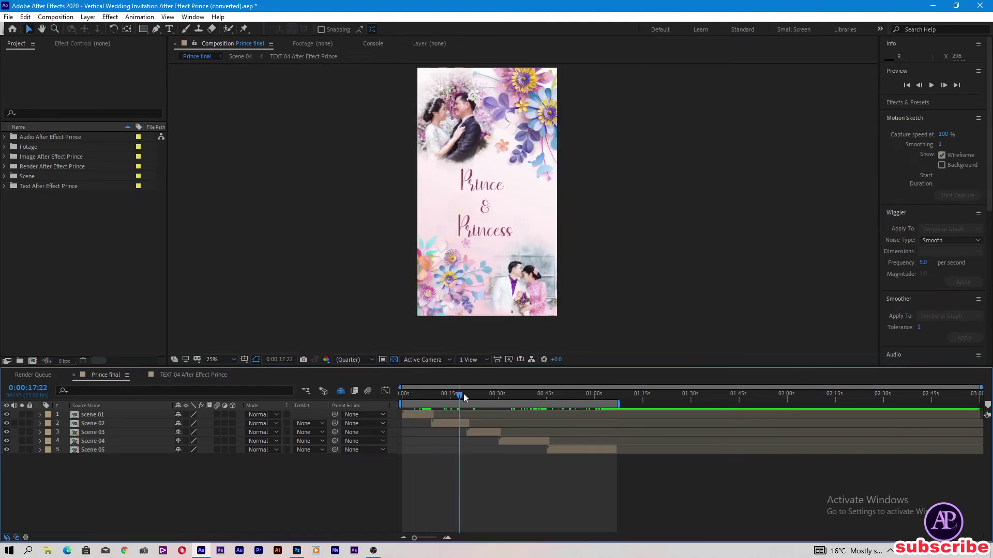
pyautogui.moveTo(467, 392); pyautogui.dragTo(495, 418)
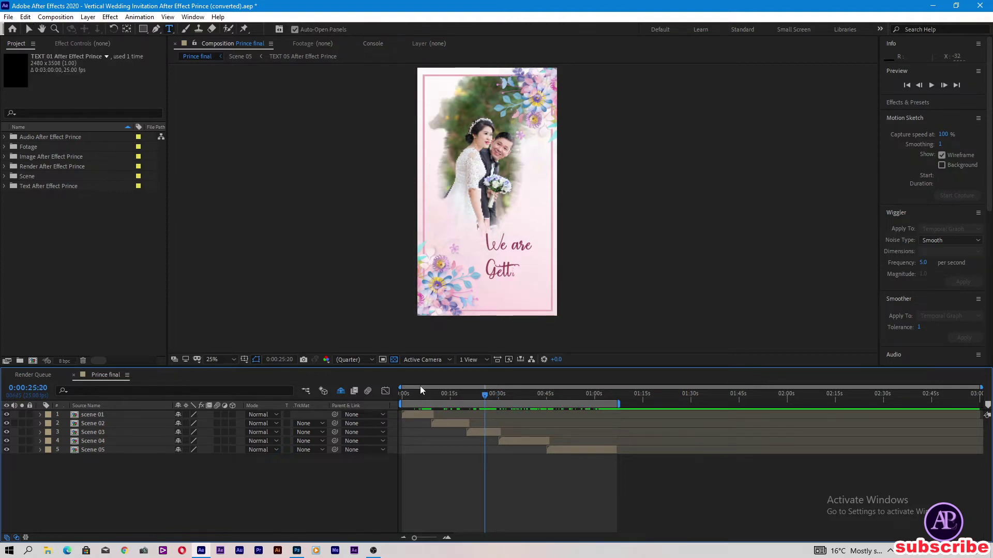
# Expand the Text After Effect Prince folder in the Project panel and select TEXT 01
pyautogui.click(42, 187)
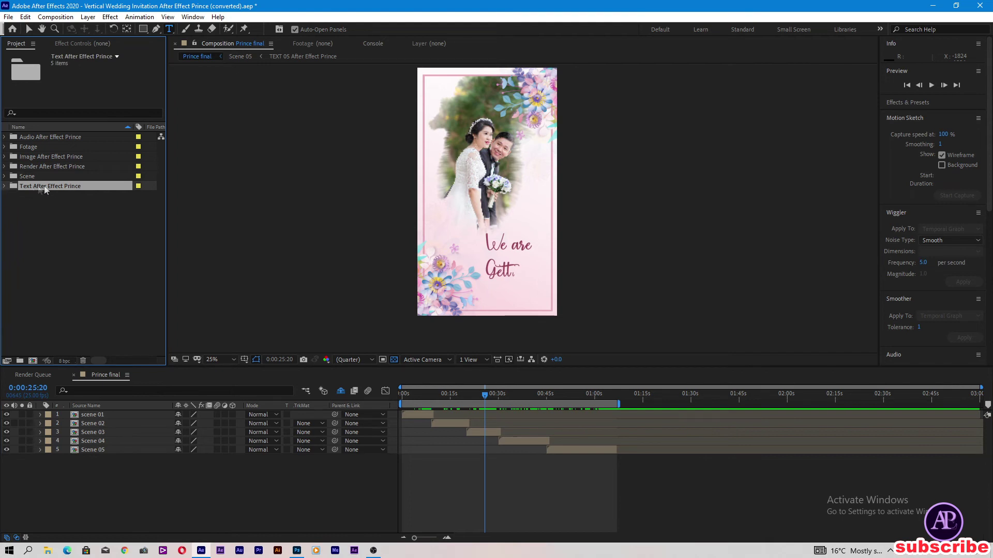
pyautogui.click(5, 187)
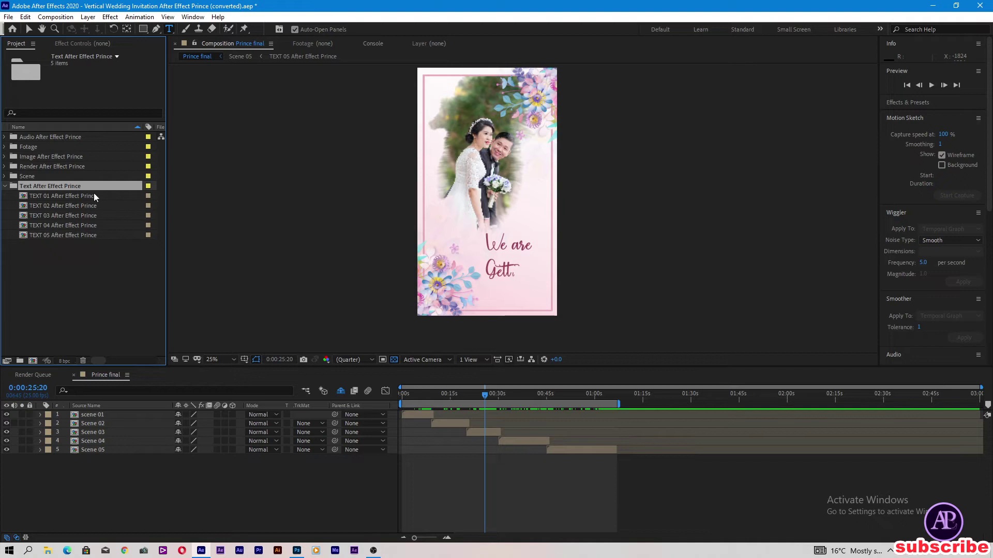
pyautogui.click(57, 196)
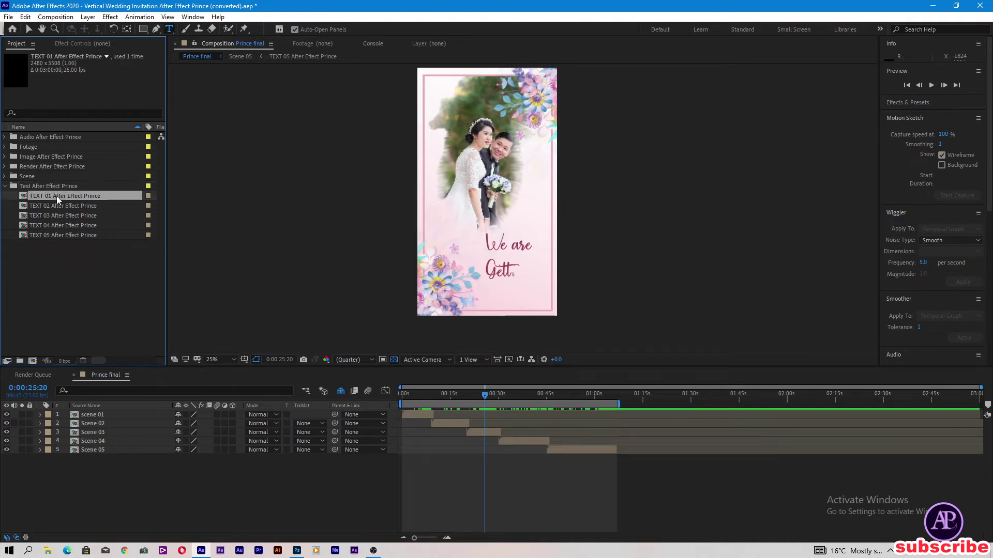
# Open the TEXT 01 composition and select its 'Wedding Invitation' title text
pyautogui.doubleClick(56, 196)
pyautogui.moveTo(474, 408); pyautogui.dragTo(641, 421)
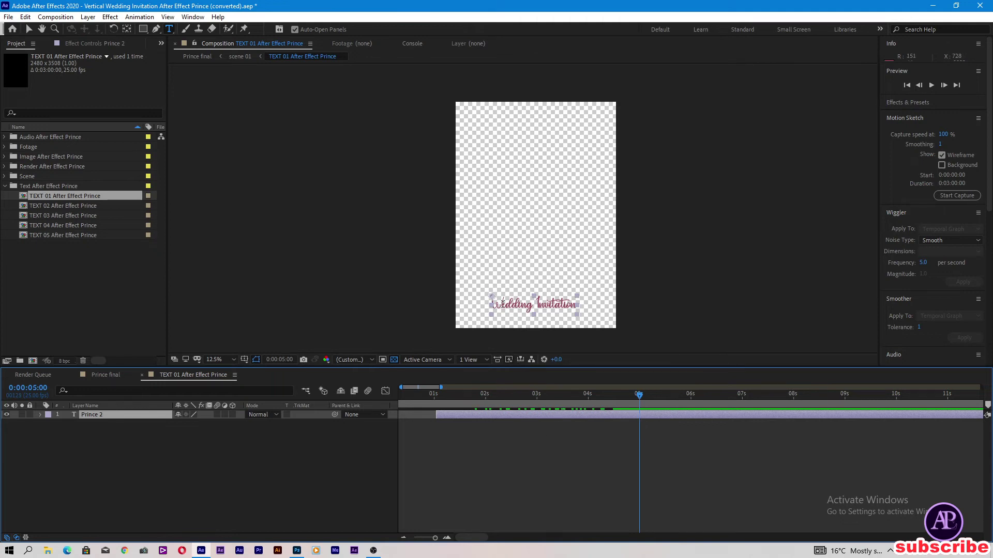
pyautogui.moveTo(491, 305); pyautogui.dragTo(589, 308)
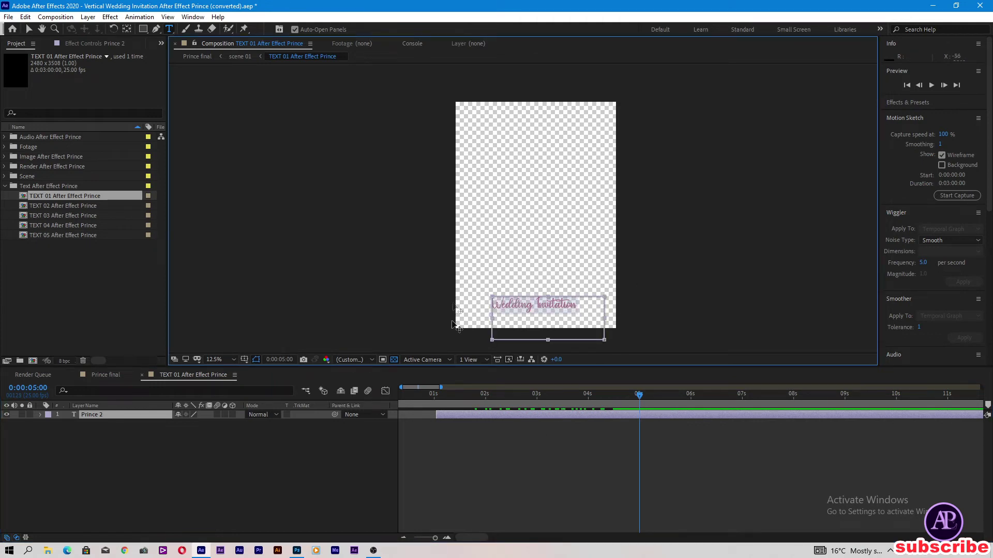
# Open TEXT 02 at about five seconds and select its 'Prince & Princess' text
pyautogui.click(91, 207)
pyautogui.doubleClick(92, 206)
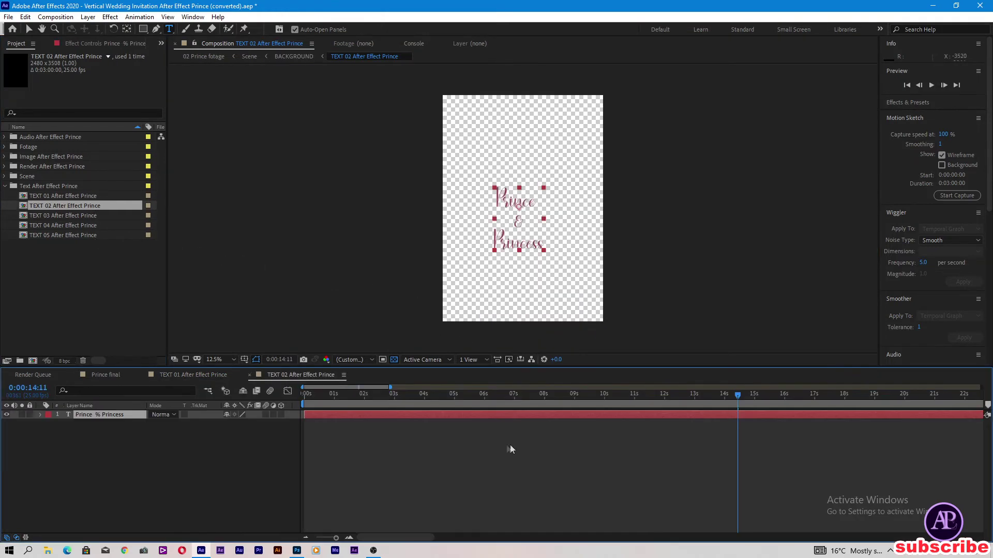
pyautogui.click(483, 394)
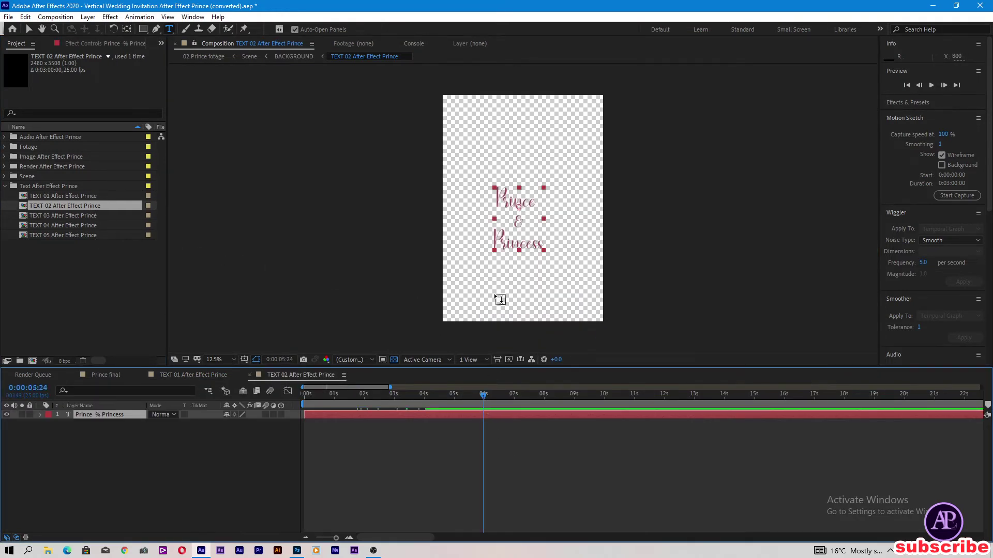
pyautogui.moveTo(495, 195); pyautogui.dragTo(560, 245)
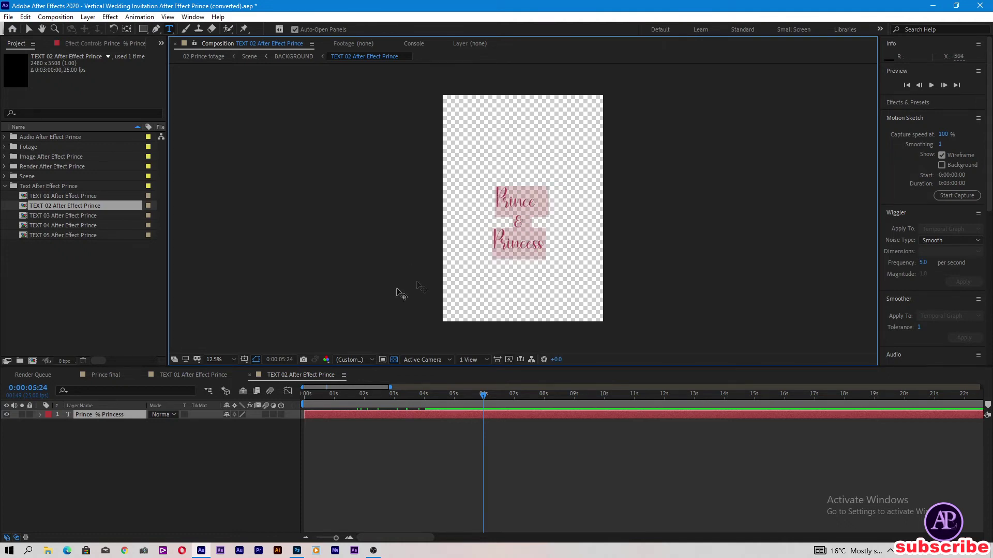
# Open TEXT 03, discard the stray text layer, and select the 'We are Getting Married' title
pyautogui.doubleClick(62, 215)
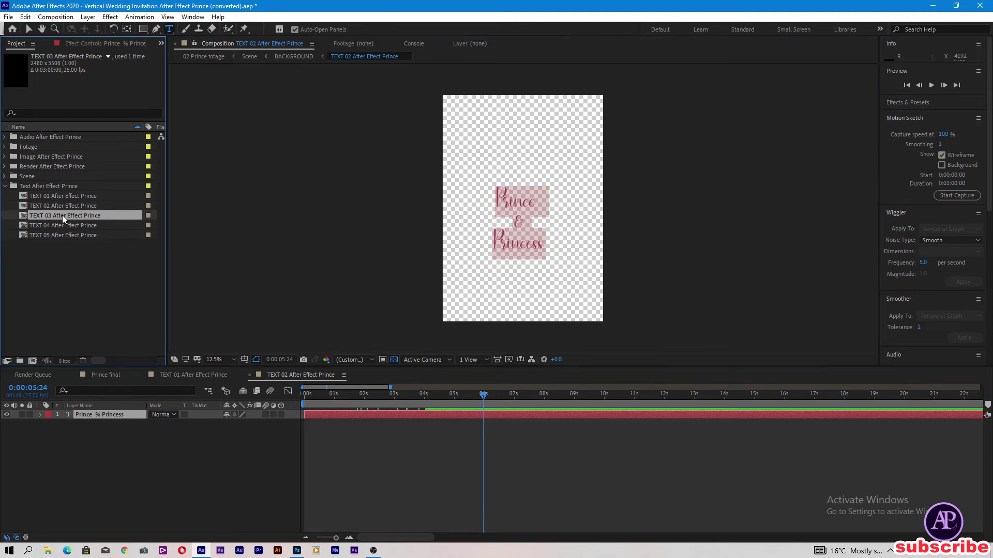
pyautogui.moveTo(520, 410); pyautogui.dragTo(416, 409)
pyautogui.click(520, 196)
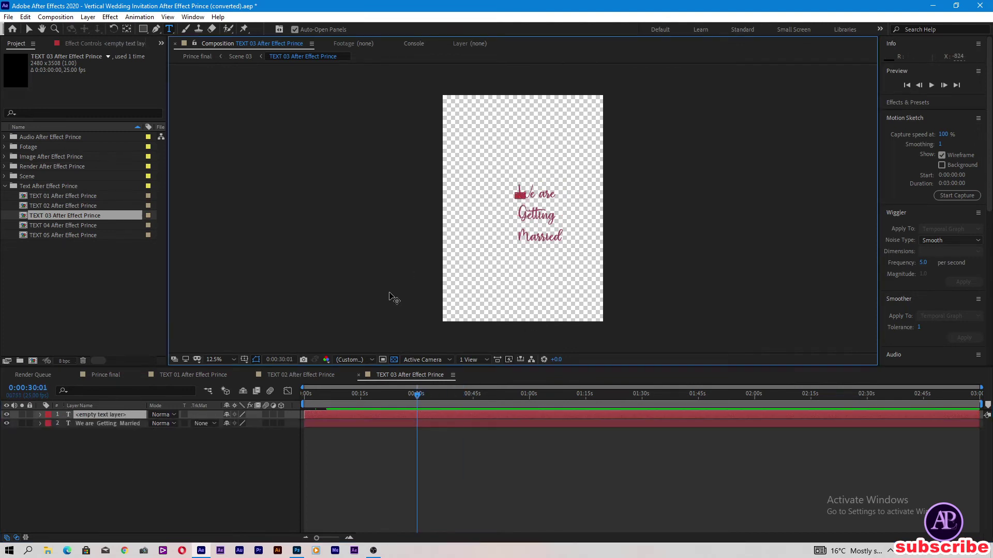
pyautogui.press('Escape')
pyautogui.moveTo(518, 191); pyautogui.dragTo(572, 259)
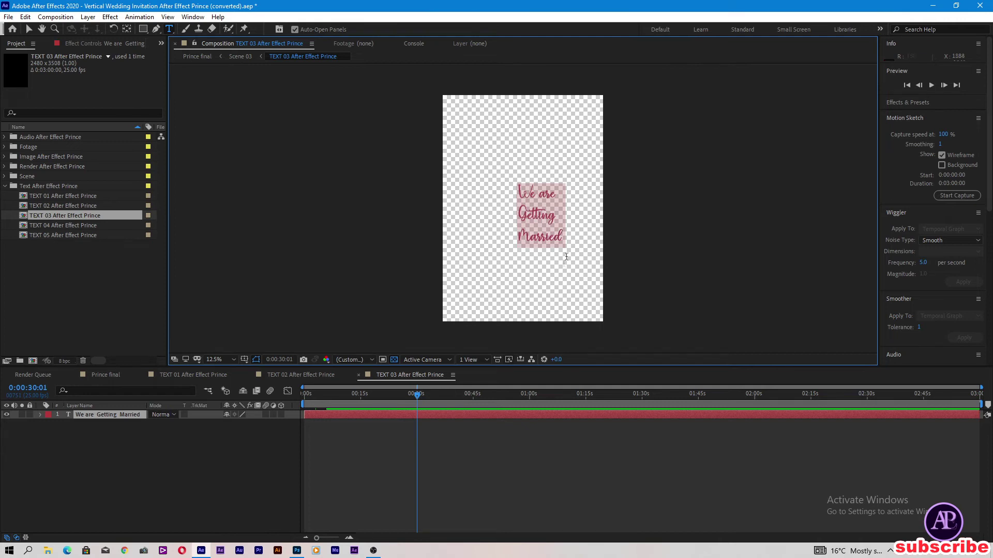
# Open TEXT 04 with a two-minute timeline at ten seconds and select the groom's name line
pyautogui.doubleClick(57, 225)
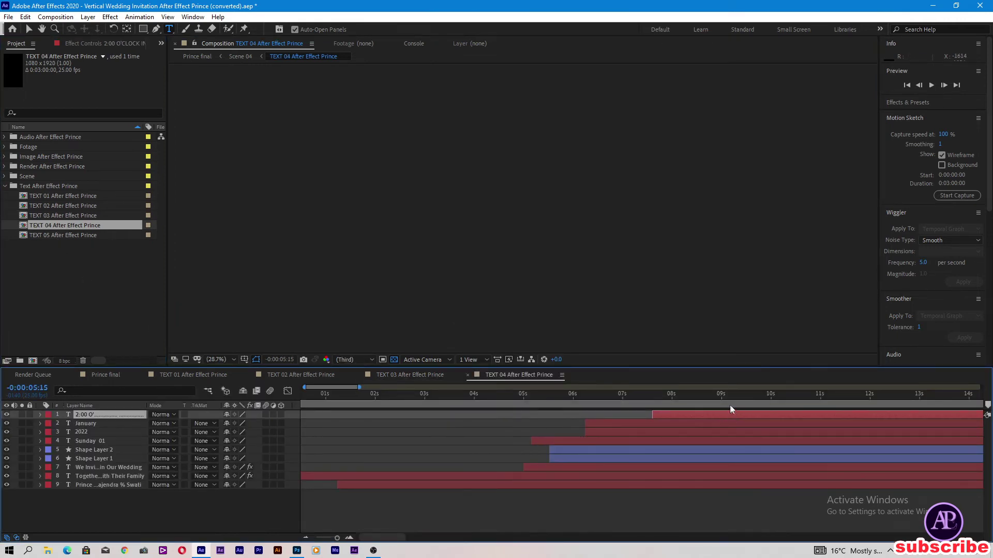
pyautogui.moveTo(336, 538); pyautogui.dragTo(323, 538)
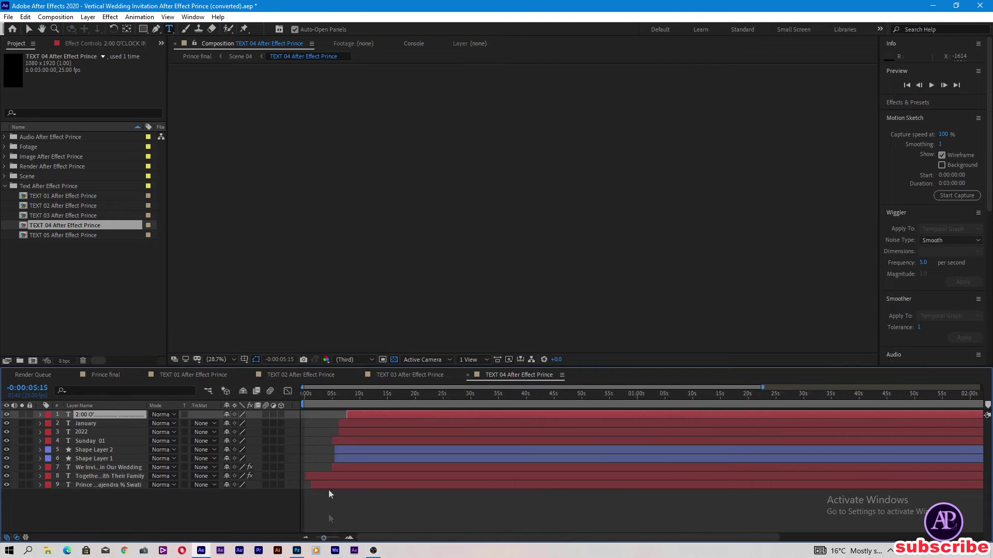
pyautogui.click(360, 399)
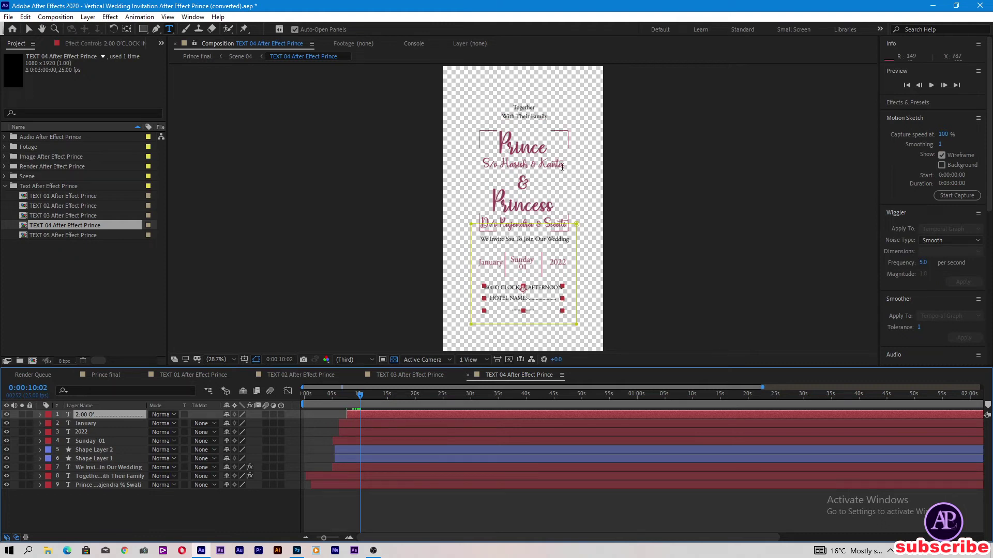
pyautogui.moveTo(562, 167); pyautogui.dragTo(512, 252)
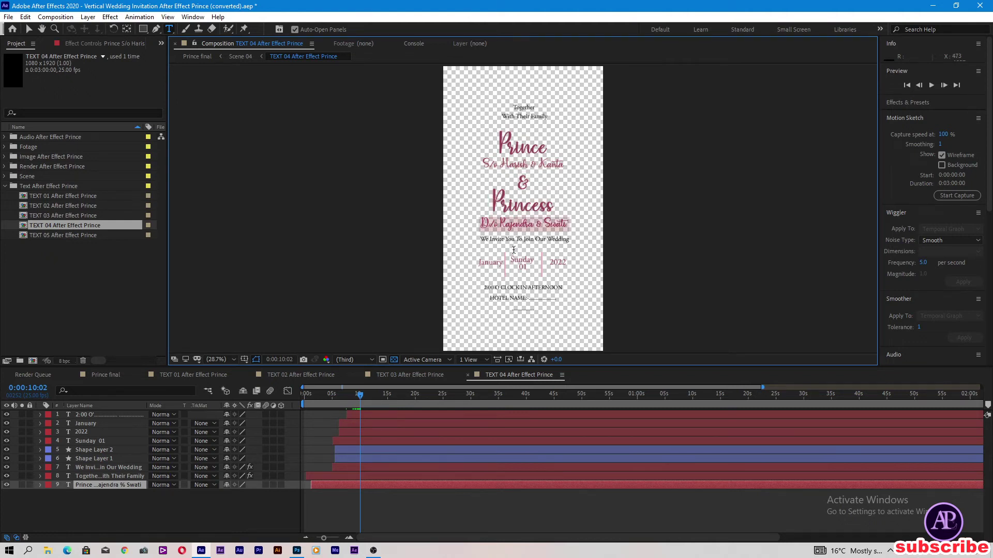
# Inspect TEXT 04's invitation, 2022, January, Sunday 01, time and HOTEL NAME layers, then open TEXT 05
pyautogui.click(93, 468)
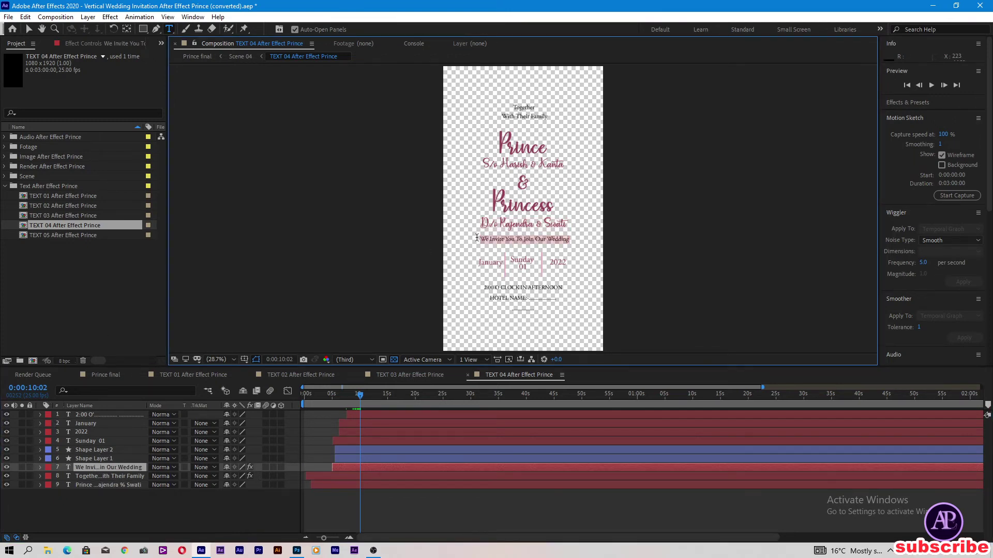
pyautogui.click(108, 432)
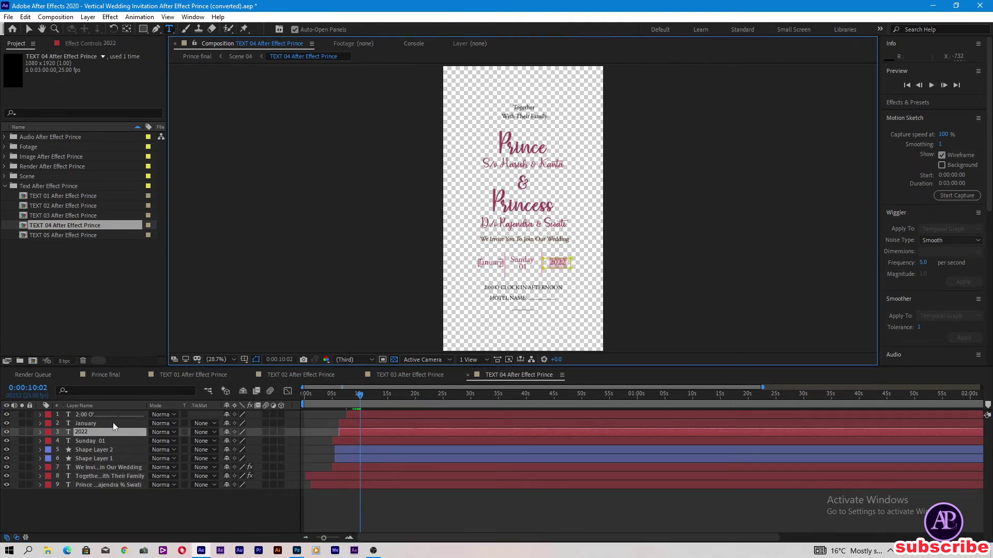
pyautogui.click(113, 423)
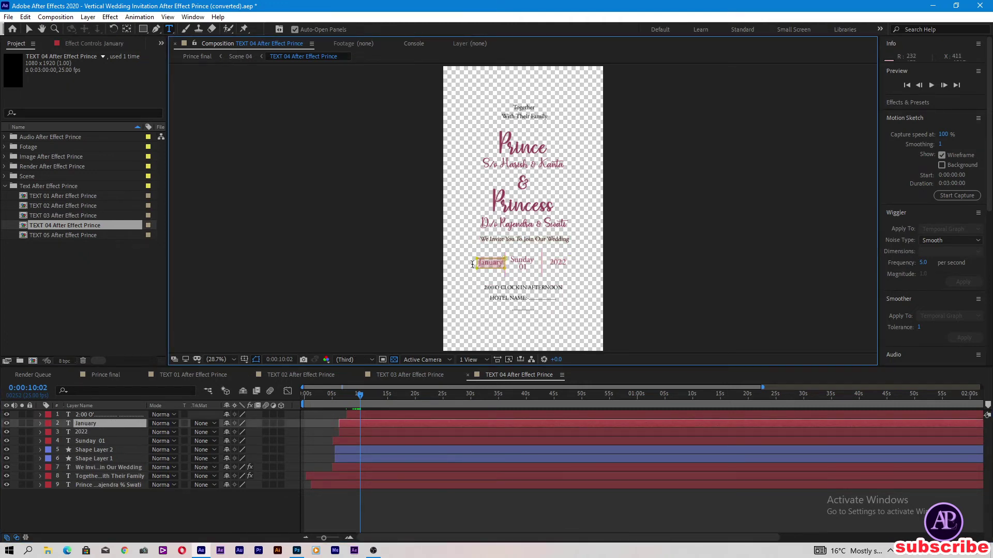
pyautogui.click(100, 442)
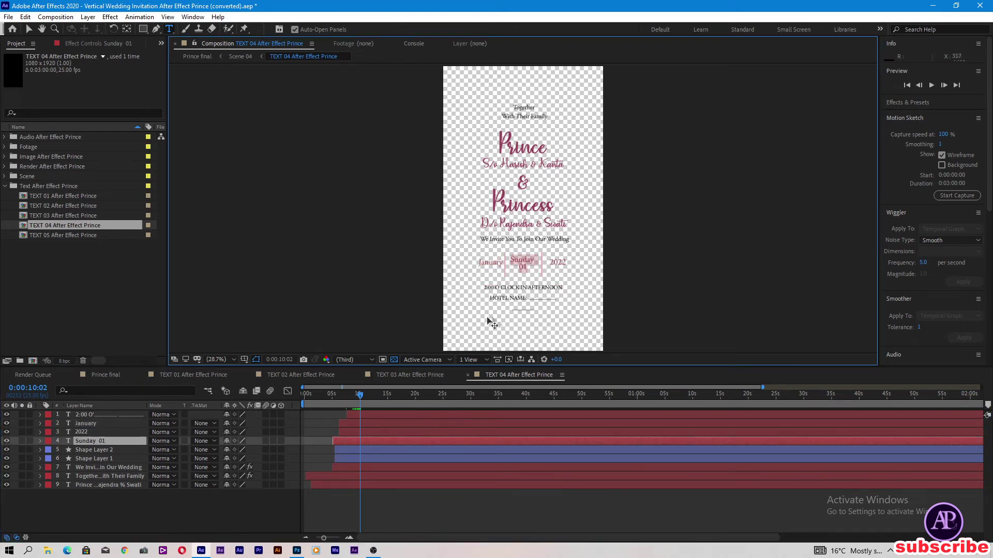
pyautogui.click(101, 414)
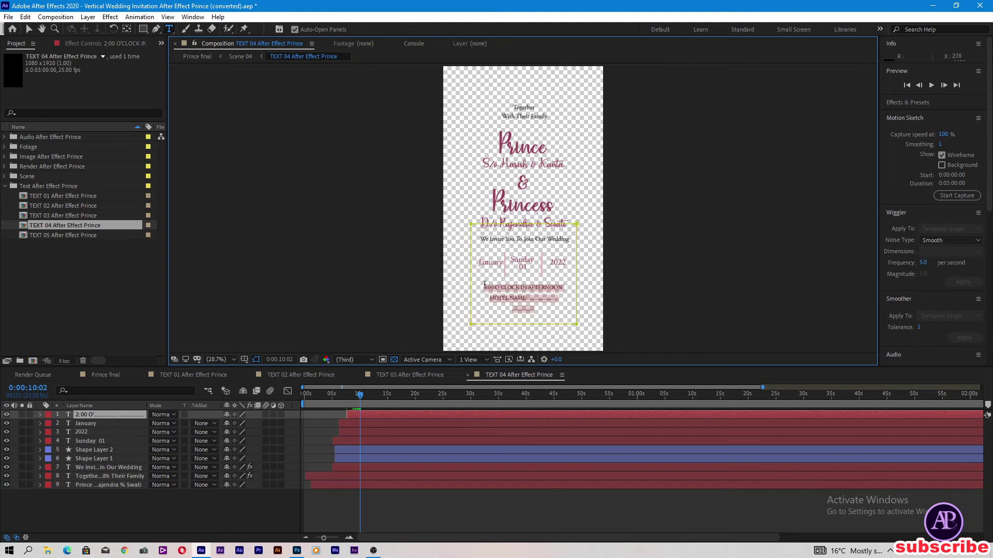
pyautogui.moveTo(509, 285); pyautogui.dragTo(563, 300)
pyautogui.moveTo(491, 299); pyautogui.dragTo(557, 300)
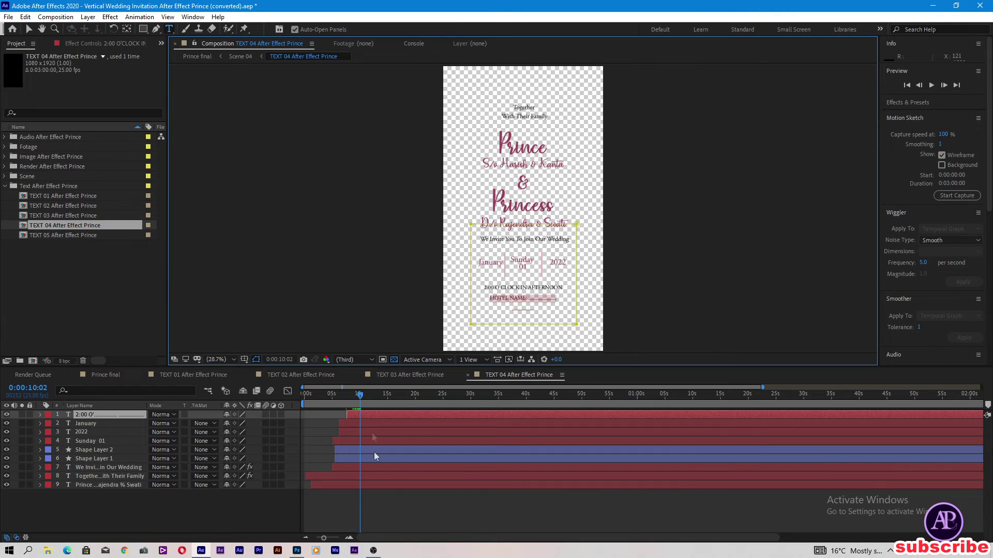
pyautogui.doubleClick(73, 235)
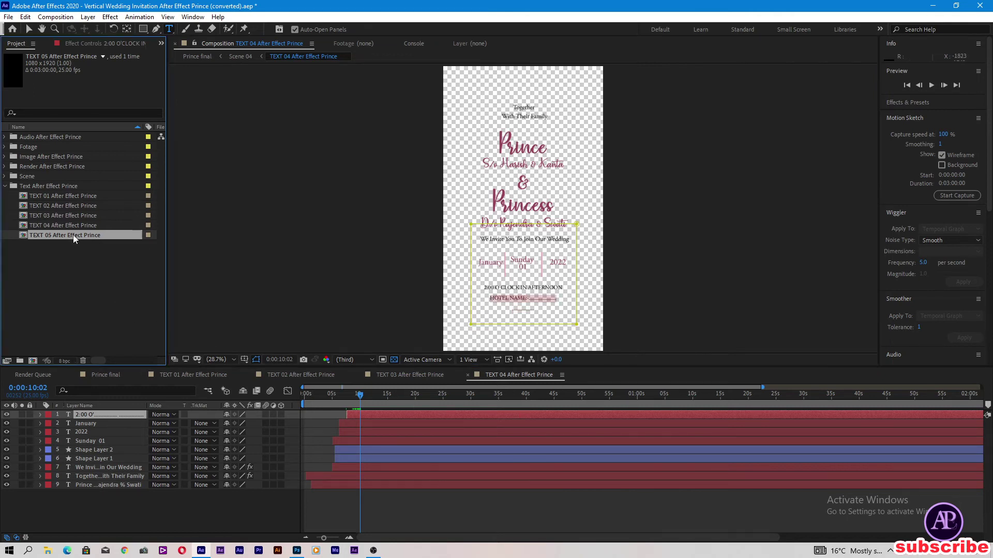
# At 17 seconds, review TEXT 05's Details, invitation paragraph, Ceremony heading and date layers
pyautogui.scroll(-5, 433, 474)
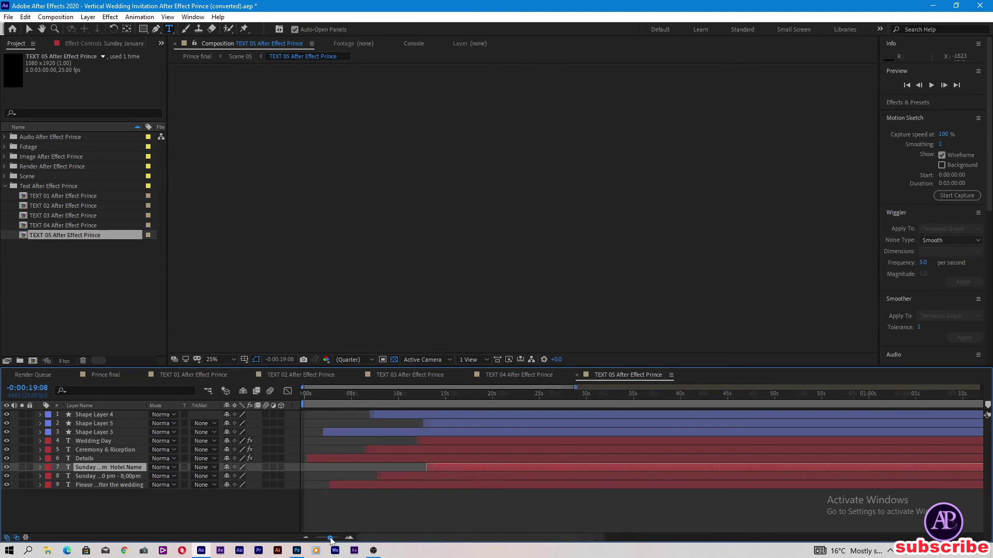
pyautogui.moveTo(429, 396); pyautogui.dragTo(460, 426)
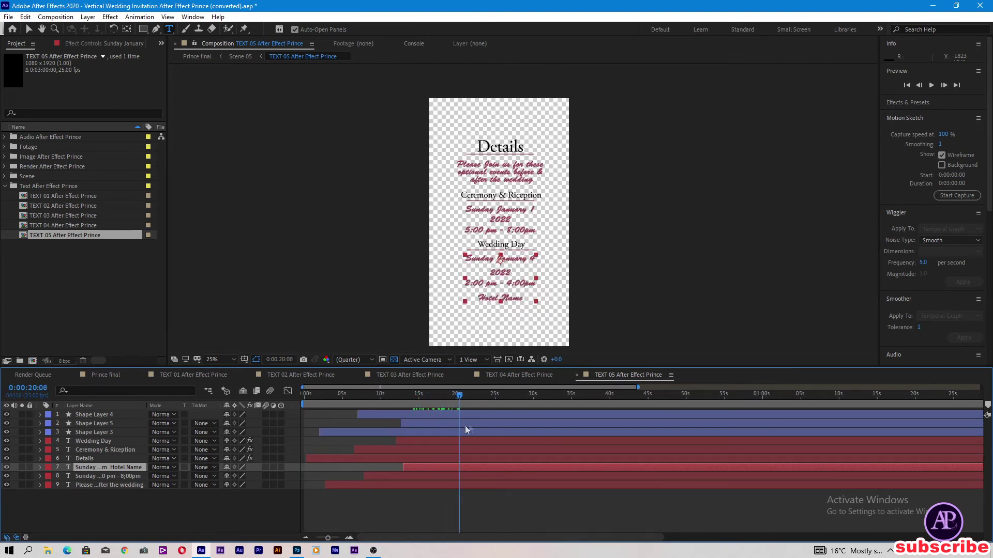
pyautogui.doubleClick(480, 147)
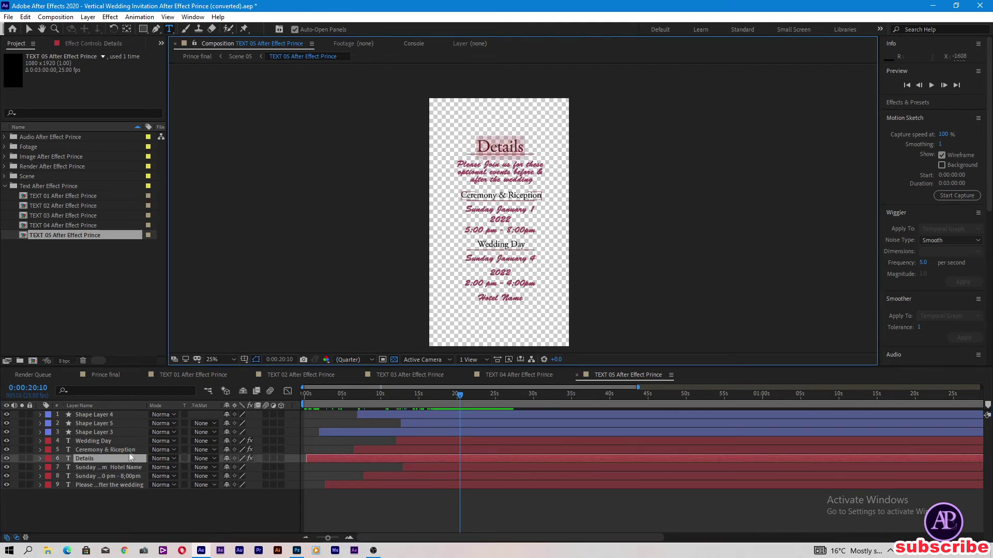
pyautogui.click(463, 165)
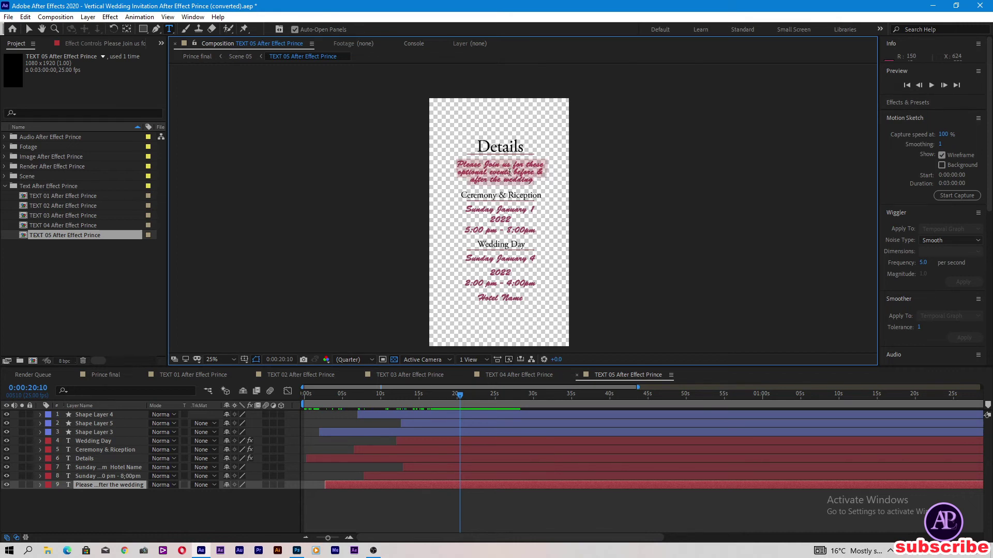
pyautogui.click(124, 452)
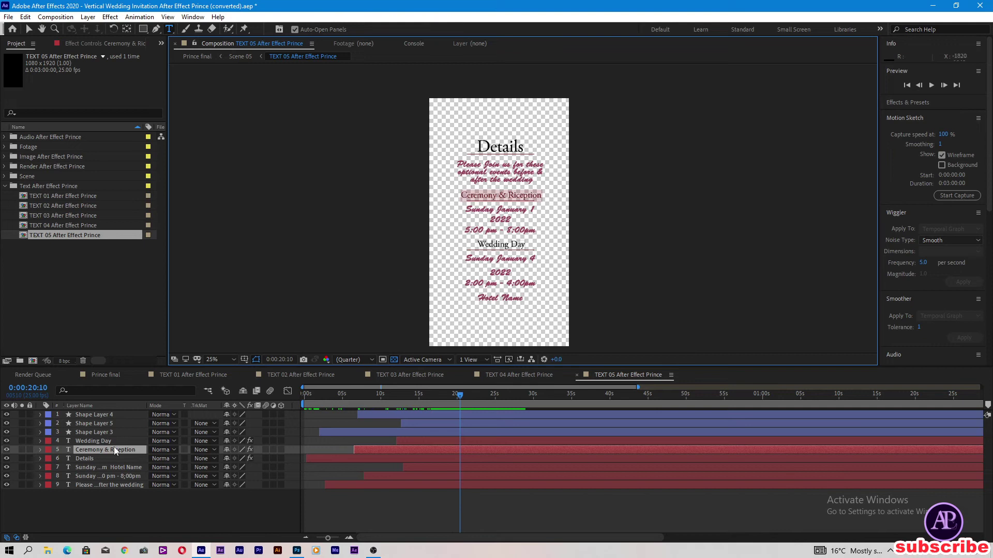
pyautogui.click(107, 468)
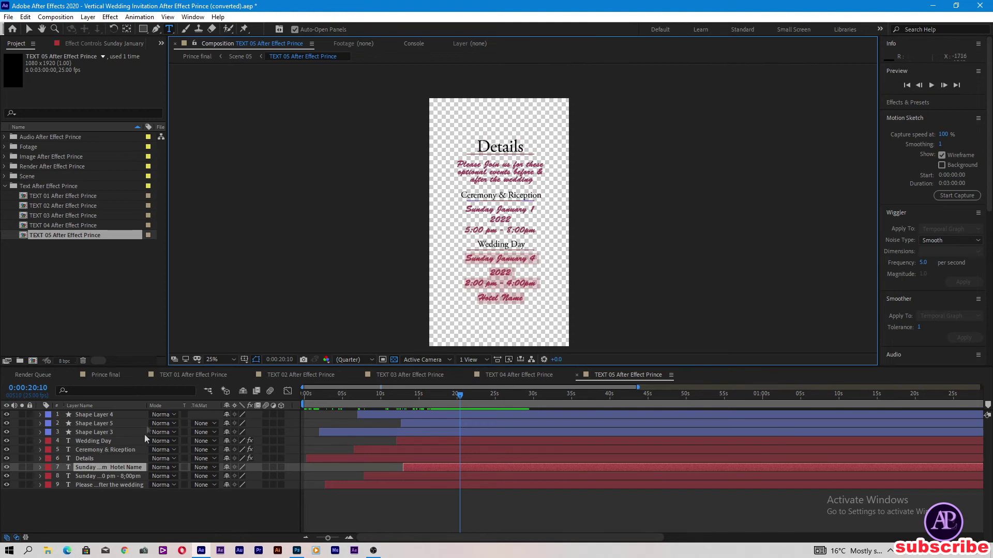
pyautogui.click(113, 477)
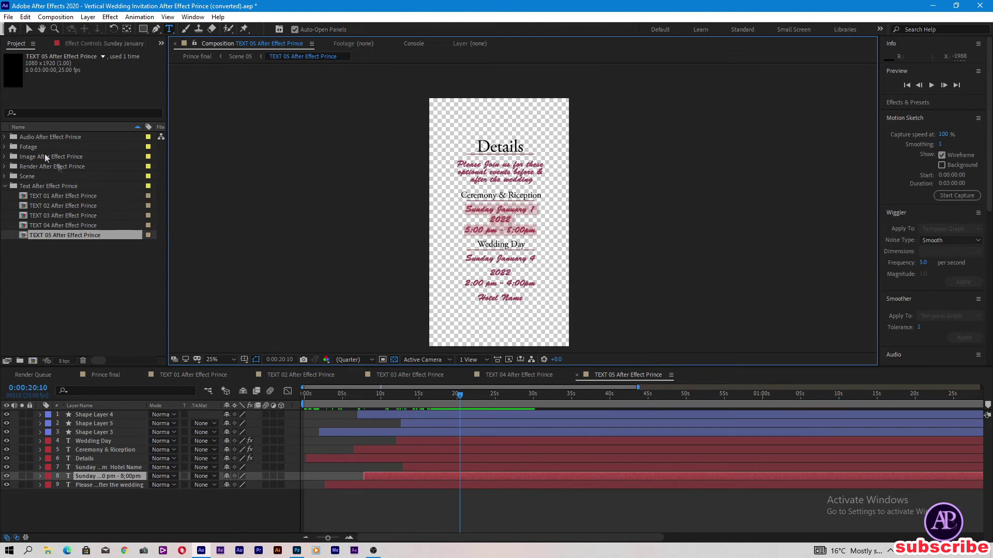
# Open the Audio After Effect Prince composition from its folder at 0:00:18:19
pyautogui.click(5, 137)
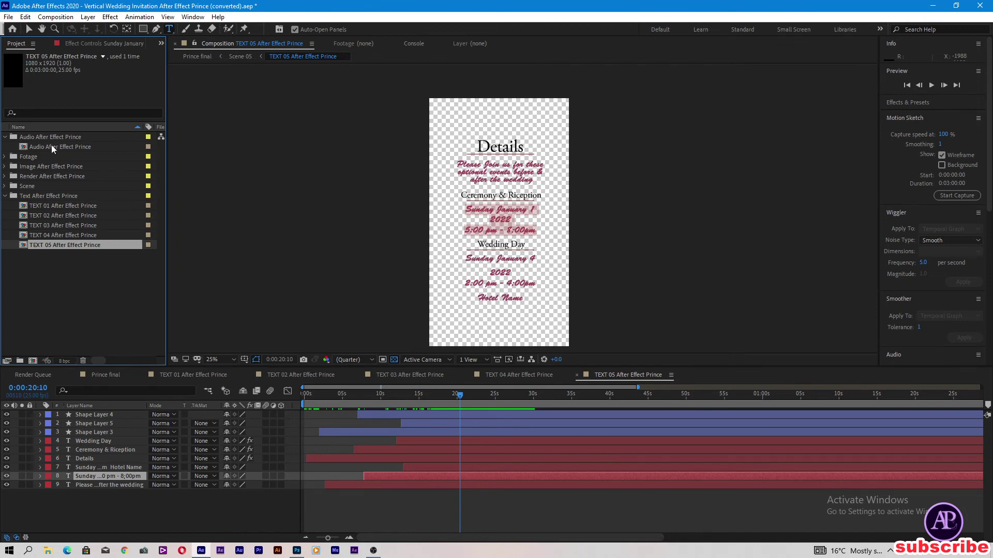
pyautogui.doubleClick(70, 146)
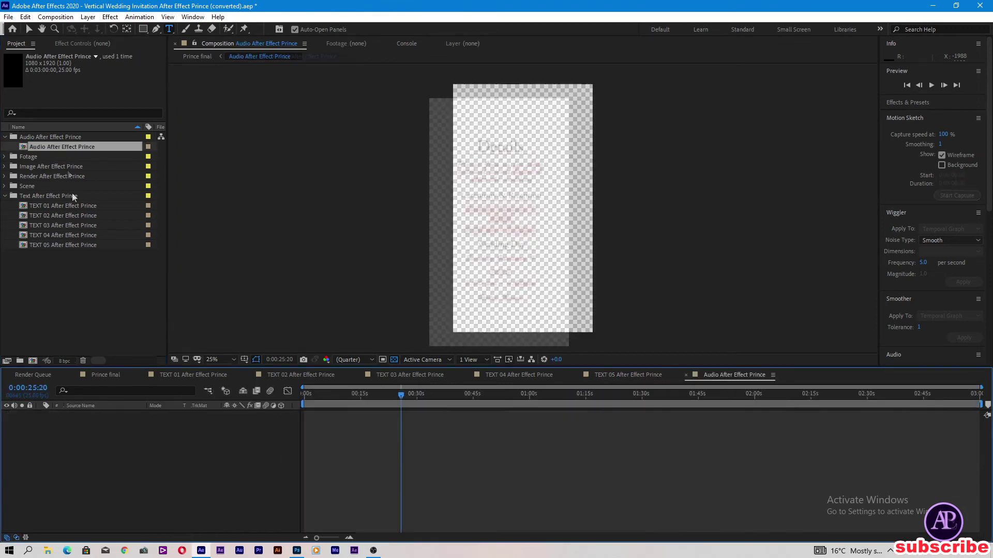
pyautogui.click(375, 395)
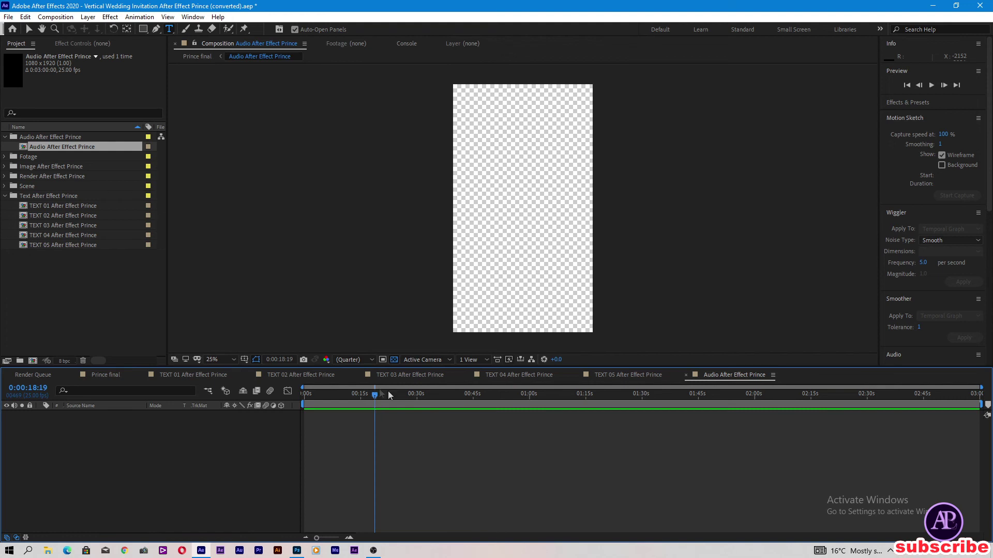
# Import bensound-ukulele from the E:\prince folder into After Effects
pyautogui.click(47, 551)
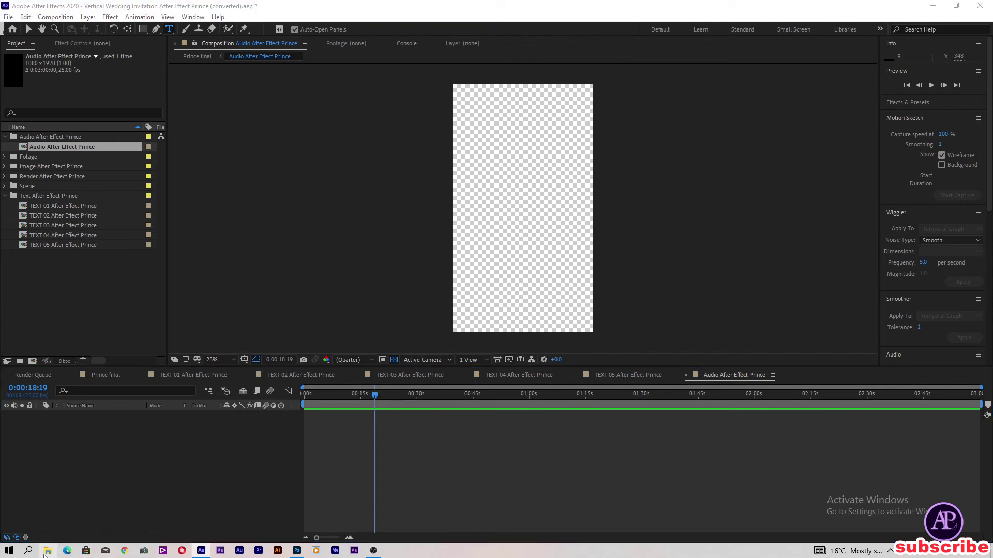
pyautogui.click(47, 265)
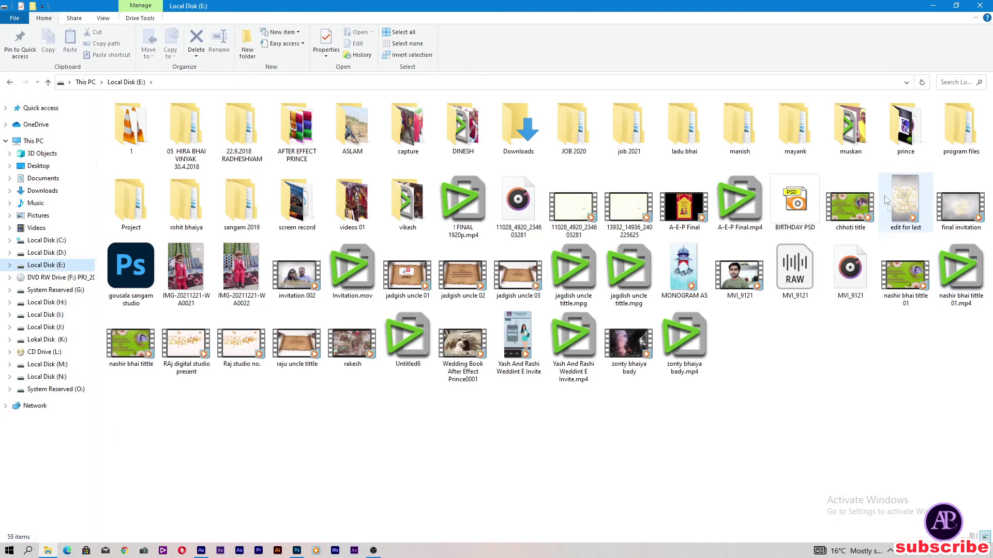
pyautogui.click(914, 134)
pyautogui.doubleClick(913, 133)
pyautogui.click(463, 191)
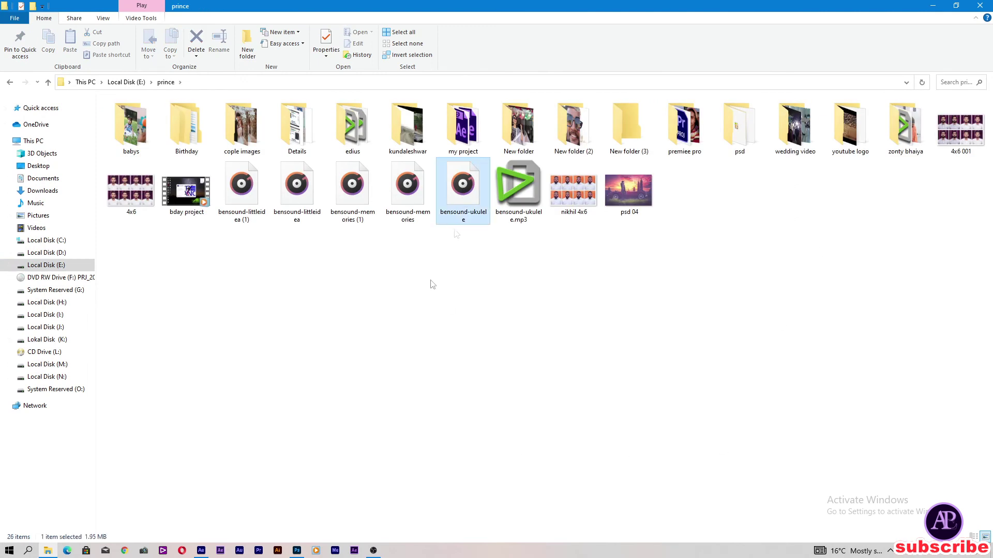
pyautogui.moveTo(201, 474); pyautogui.dragTo(93, 315)
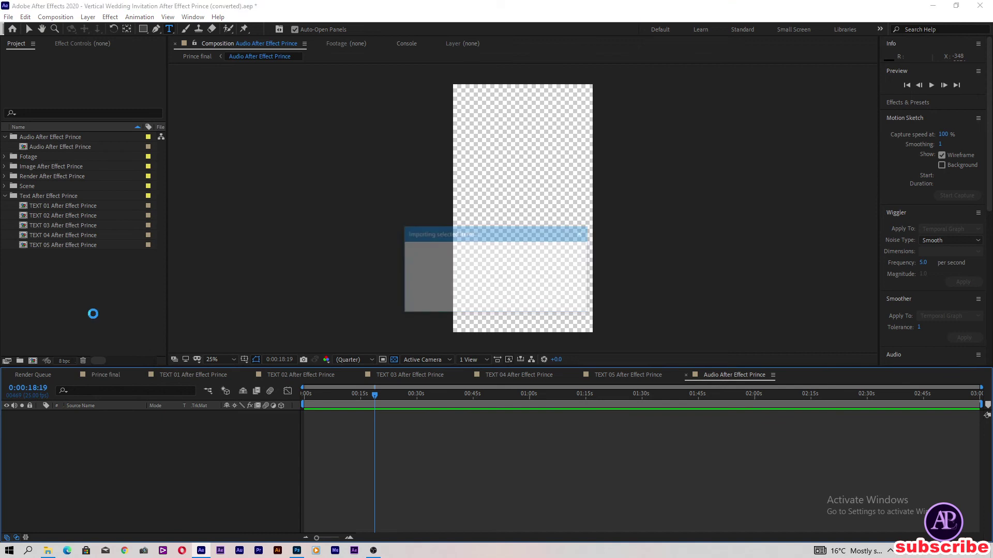
# Add bensound-ukulele.mp3 to the audio comp's timeline, then view Prince final around 40 seconds
pyautogui.moveTo(104, 159); pyautogui.dragTo(138, 423)
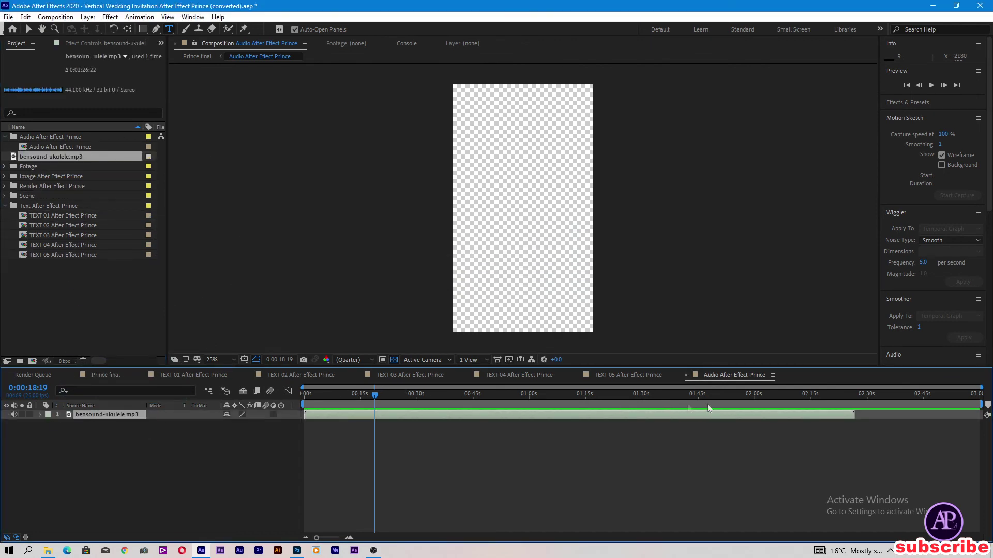
pyautogui.click(102, 377)
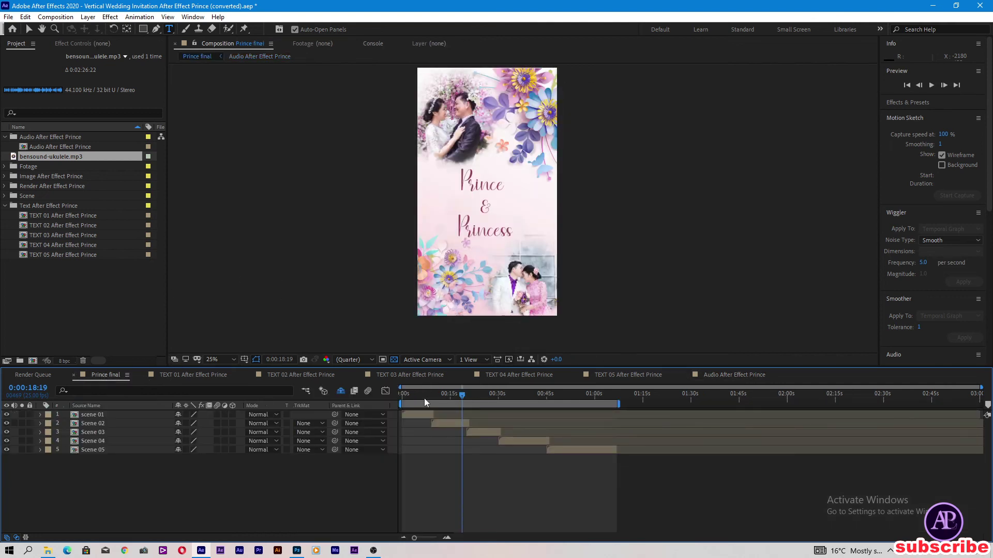
pyautogui.moveTo(425, 395); pyautogui.dragTo(532, 434)
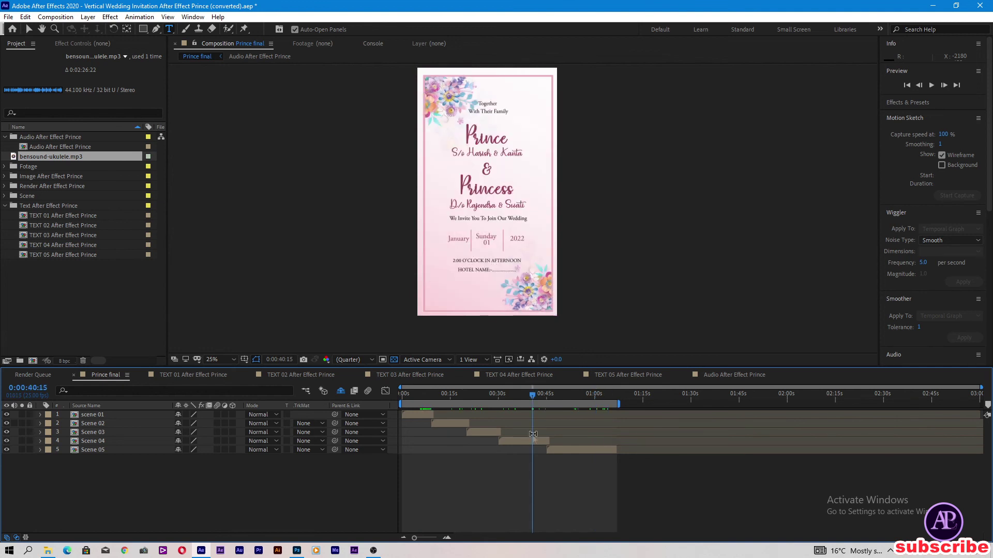
# Queue the Prince final composition in Adobe Media Encoder via the Composition menu
pyautogui.click(55, 18)
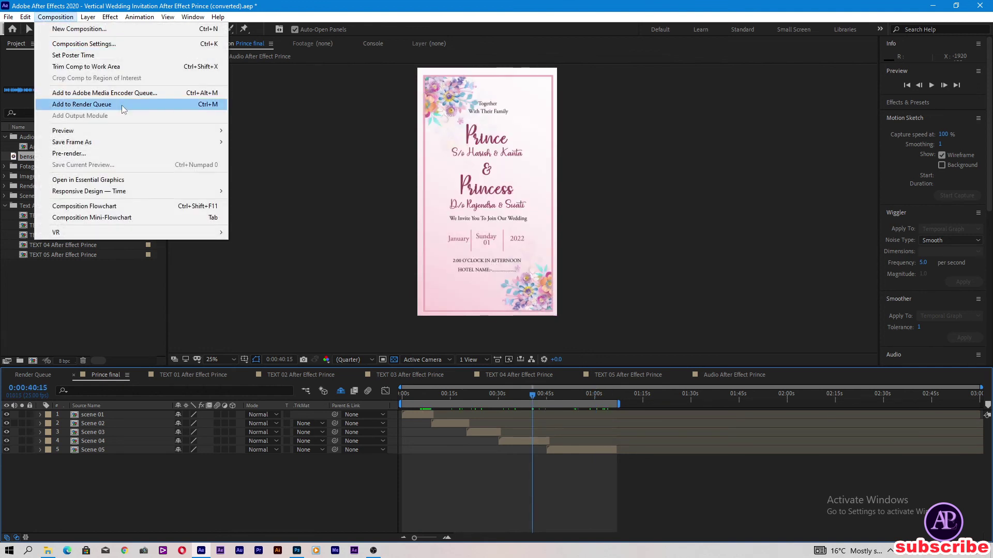
pyautogui.click(148, 95)
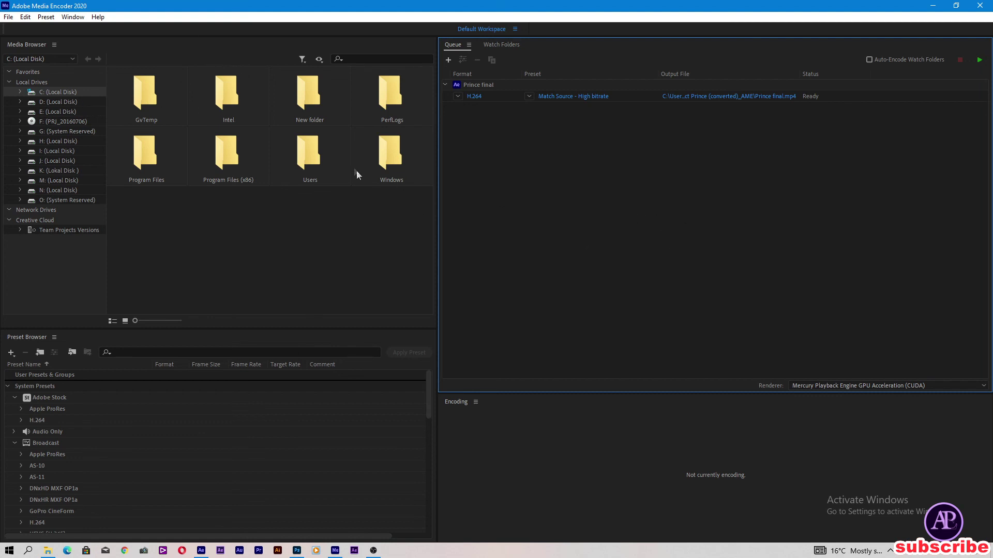
# Keep H.264 and save the output as 'vertical wedding invitation.mp4' on Local Disk (I:)
pyautogui.click(459, 96)
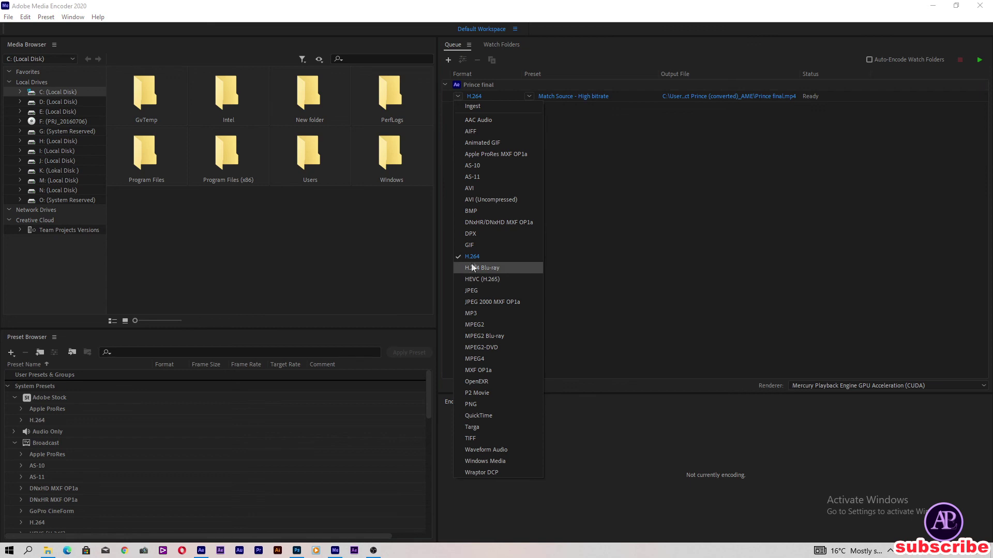
pyautogui.click(505, 257)
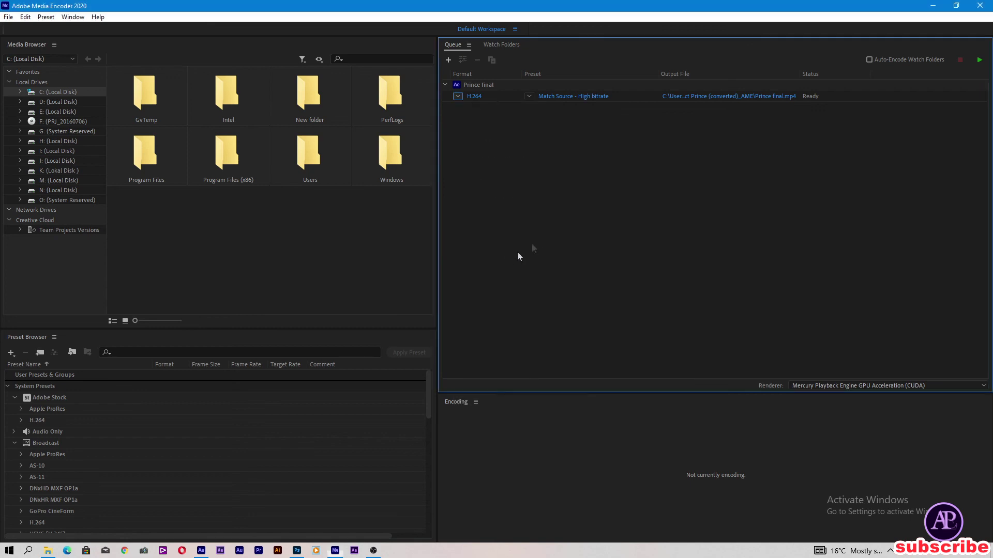
pyautogui.click(681, 99)
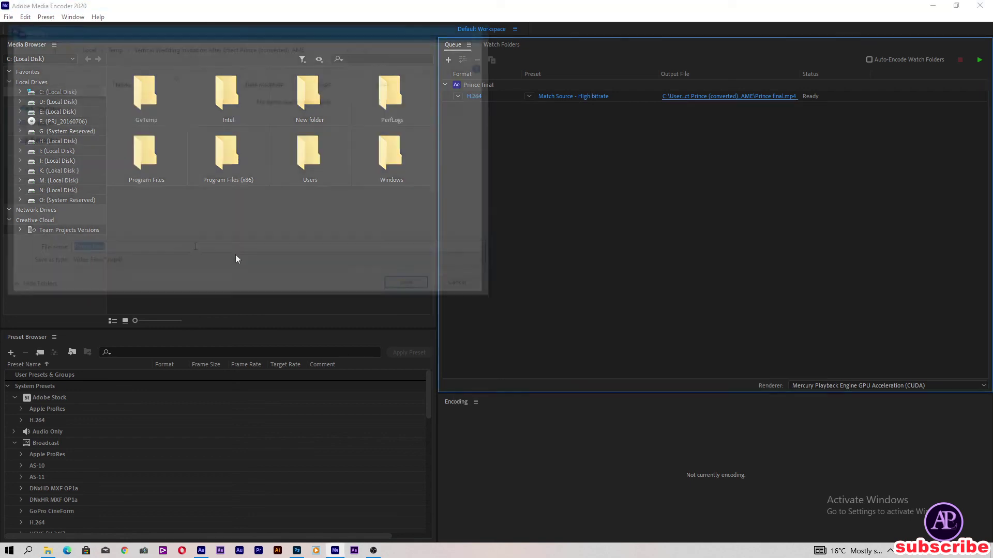
pyautogui.click(78, 206)
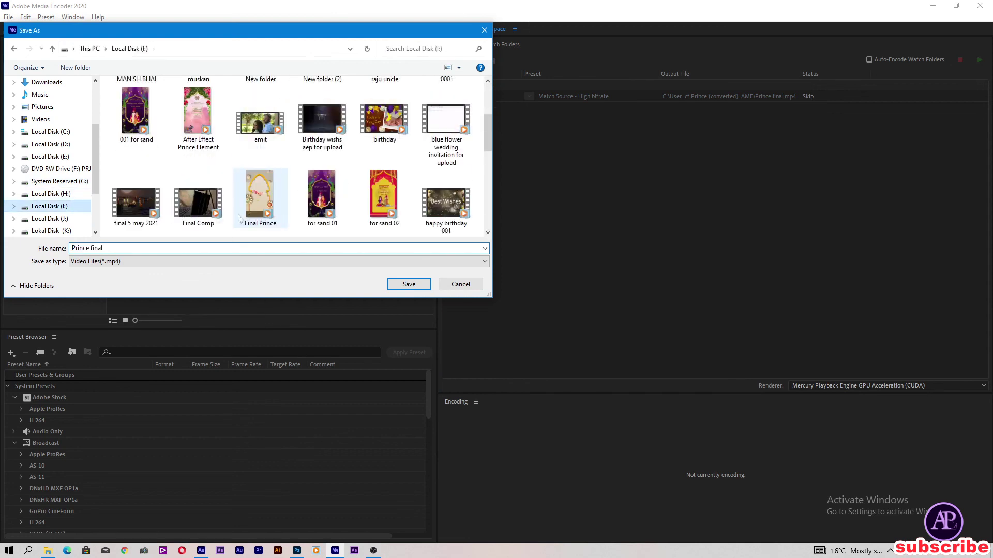
pyautogui.scroll(-2, 119, 228)
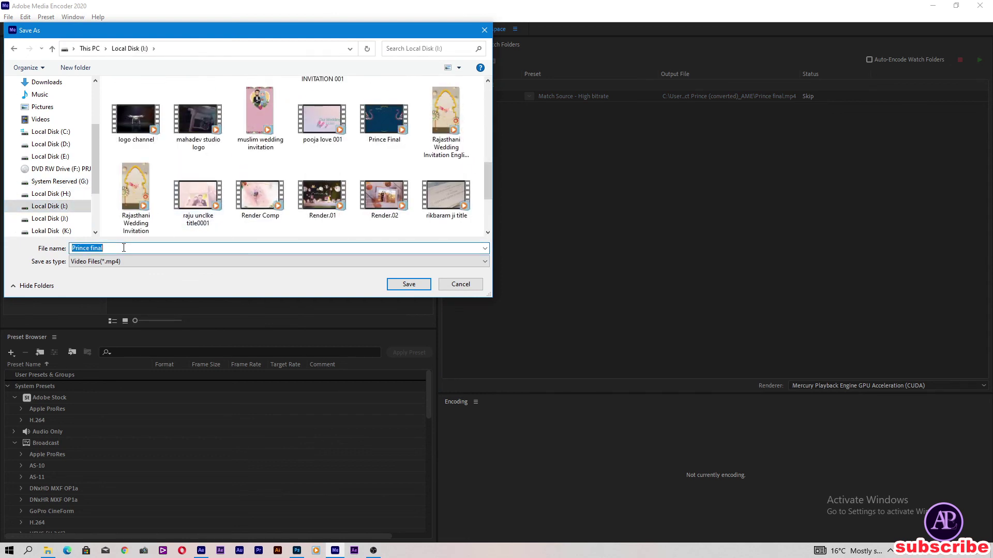
pyautogui.write('v')
pyautogui.write('ing invitation')
pyautogui.click(408, 284)
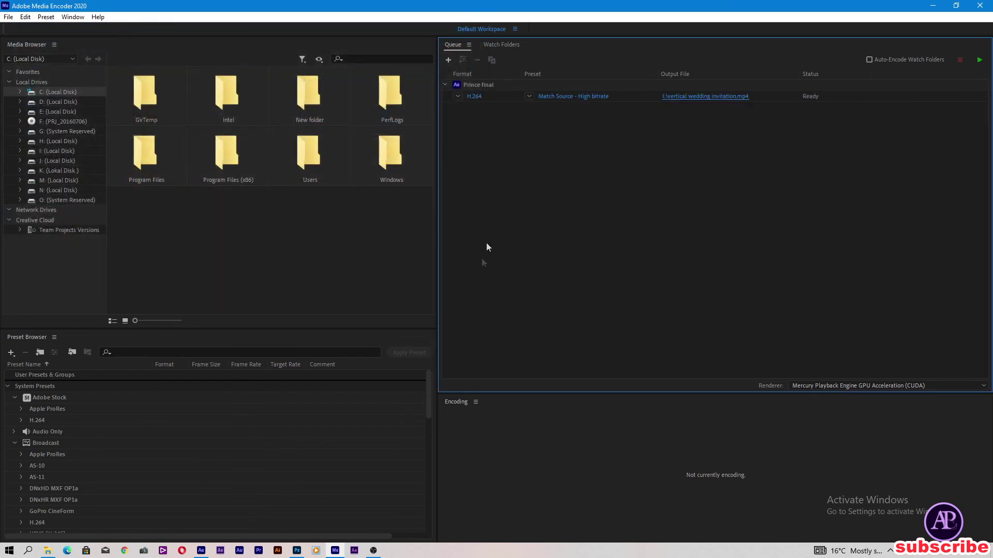